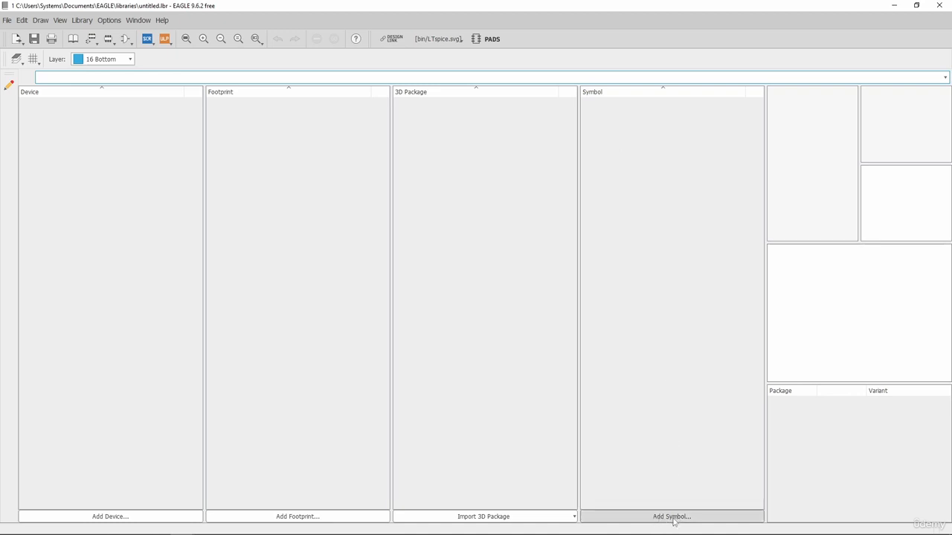
# Add a new library symbol named IC555 and confirm creating it
pyautogui.click(672, 519)
pyautogui.moveTo(655, 468); pyautogui.dragTo(577, 142)
pyautogui.click(583, 171)
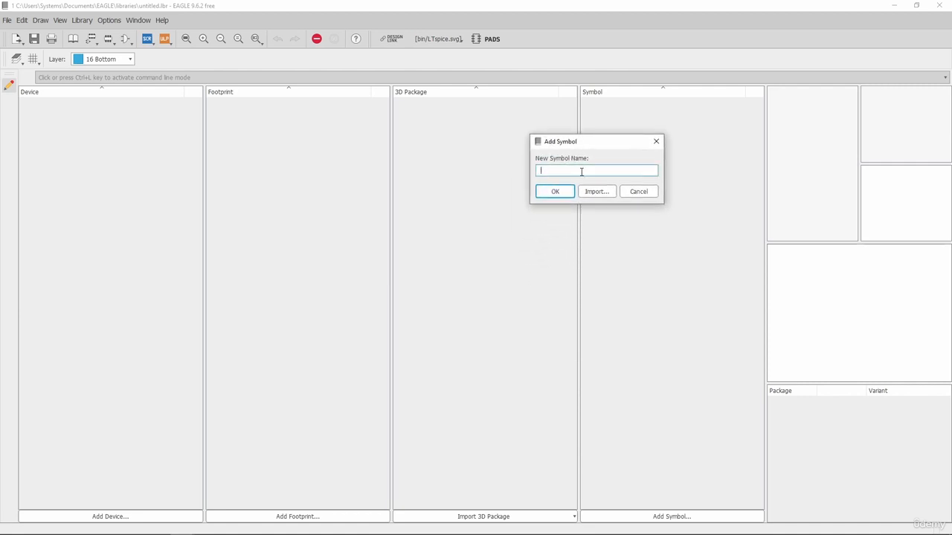
pyautogui.write('IC555')
pyautogui.click(556, 191)
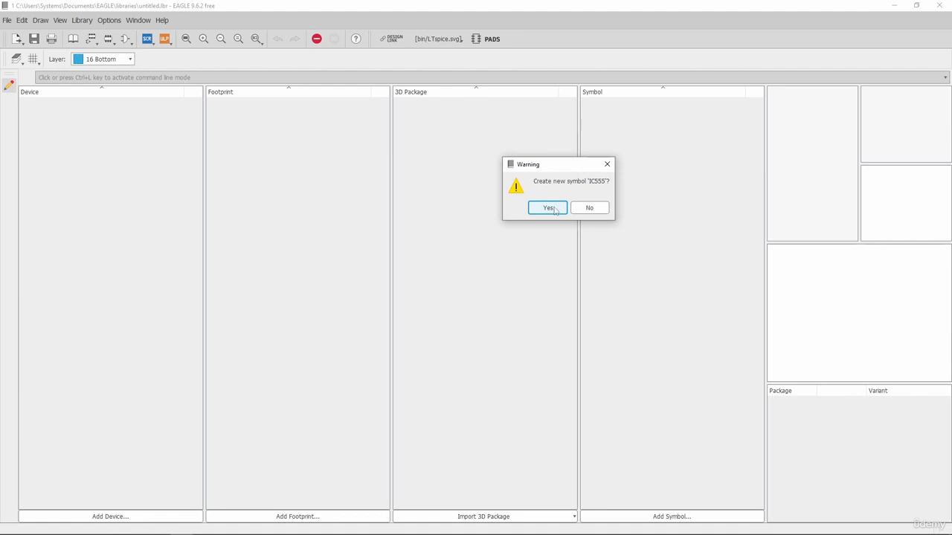
pyautogui.click(553, 207)
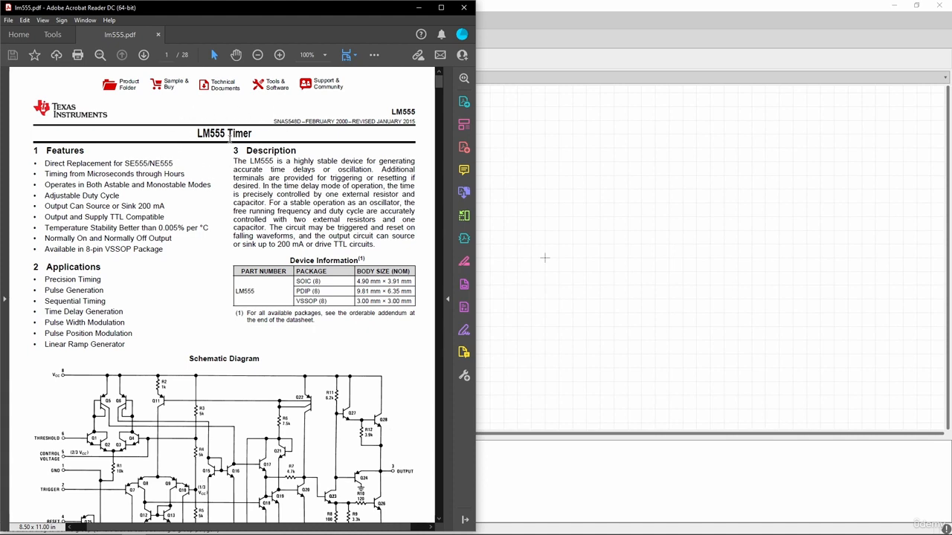
# Scroll the LM555 datasheet from its title heading down toward the pin configuration
pyautogui.moveTo(252, 133); pyautogui.dragTo(197, 135)
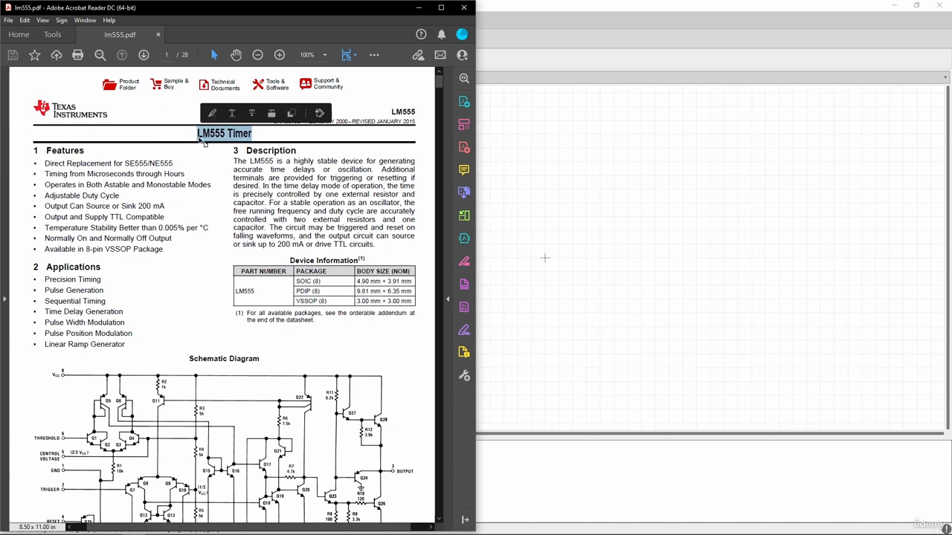
pyautogui.click(131, 121)
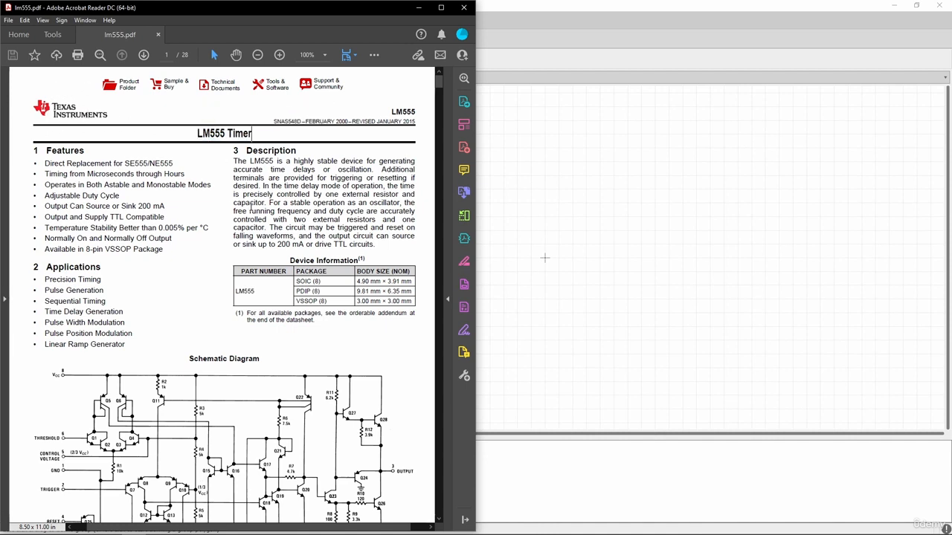
pyautogui.scroll(-1, 177, 223)
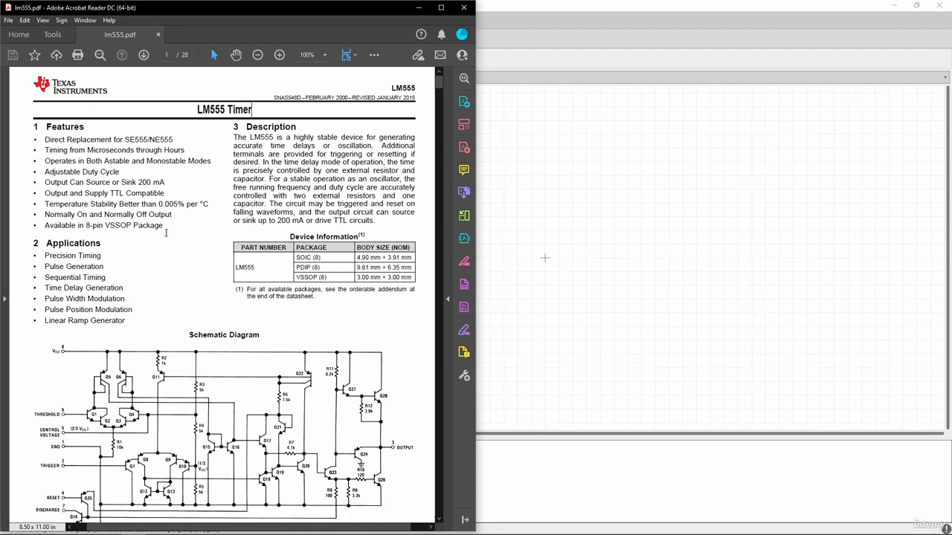
pyautogui.scroll(-6, 192, 208)
pyautogui.scroll(-17, 199, 178)
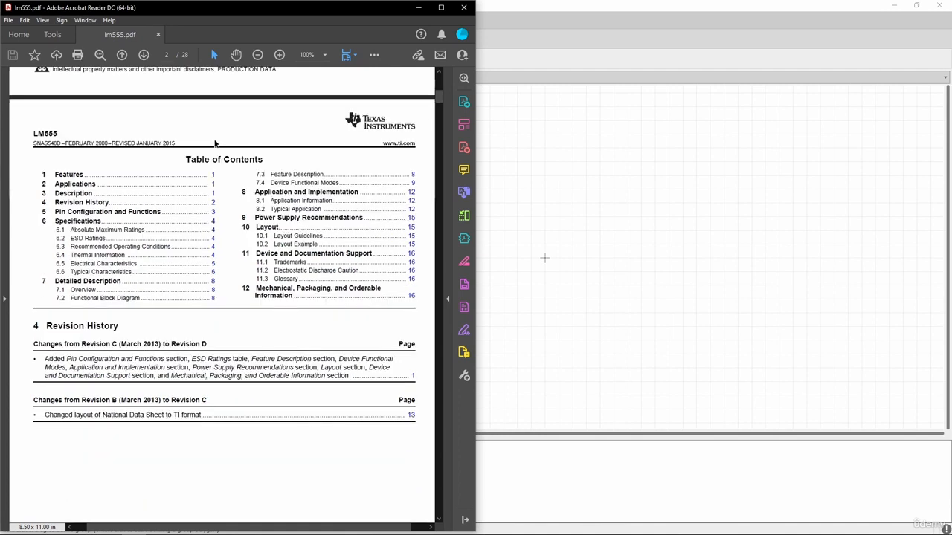
pyautogui.scroll(-20, 215, 143)
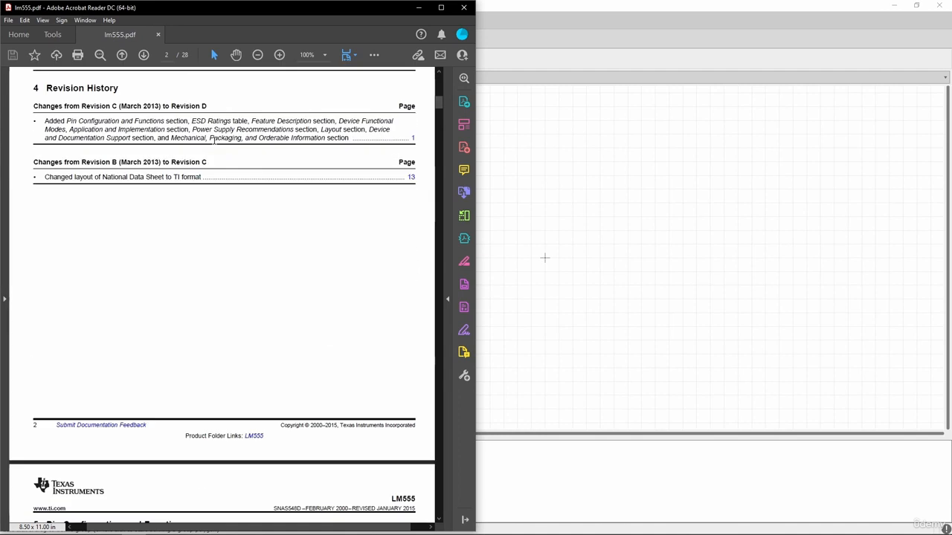
pyautogui.scroll(-5, 214, 140)
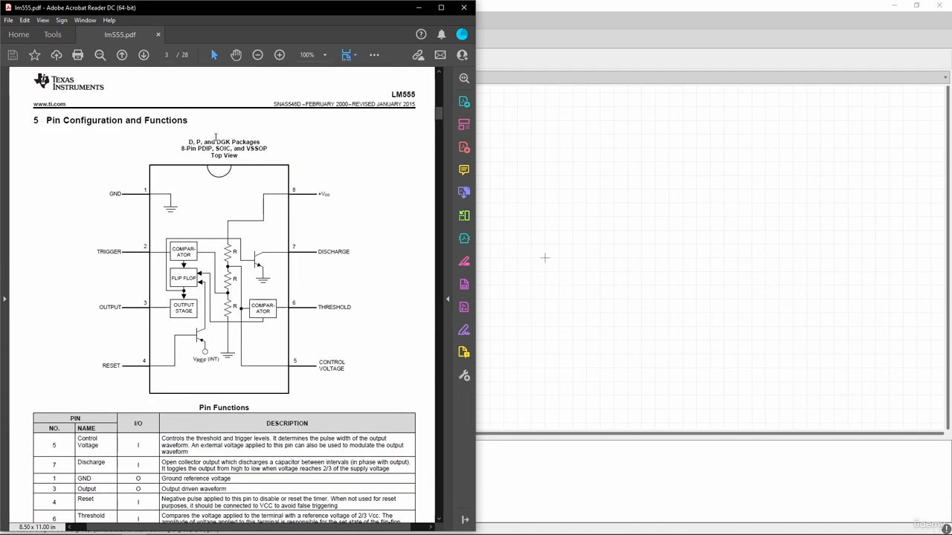
# Study the Pin Configuration and Pin Functions table on page 3, then return to EAGLE
pyautogui.moveTo(196, 120); pyautogui.dragTo(49, 124)
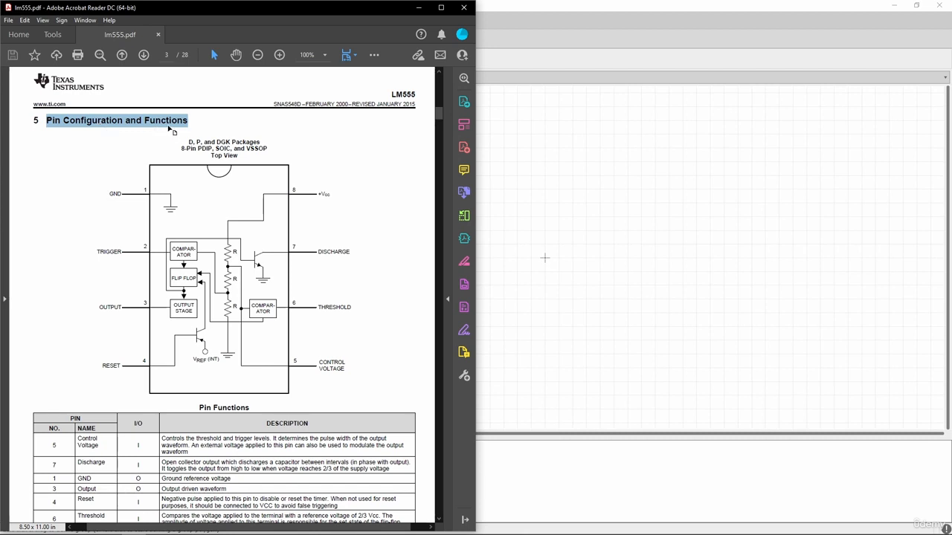
pyautogui.scroll(-3, 170, 128)
pyautogui.scroll(1, 203, 132)
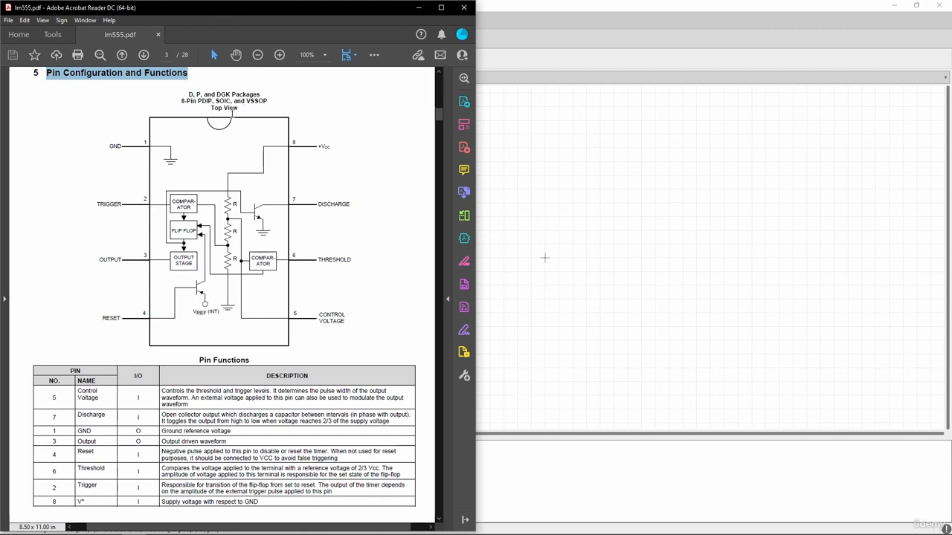
pyautogui.scroll(-3, 79, 358)
pyautogui.scroll(3, 113, 300)
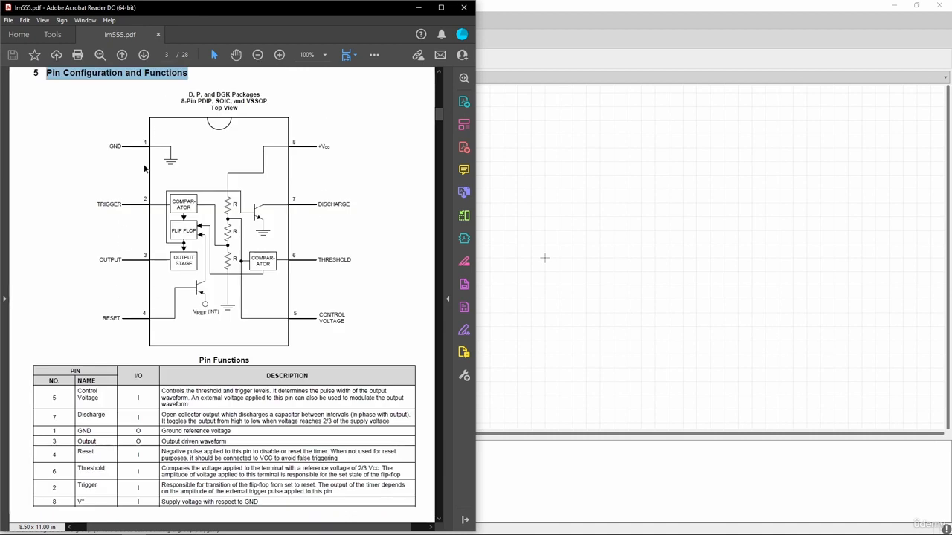
pyautogui.moveTo(123, 146); pyautogui.dragTo(106, 145)
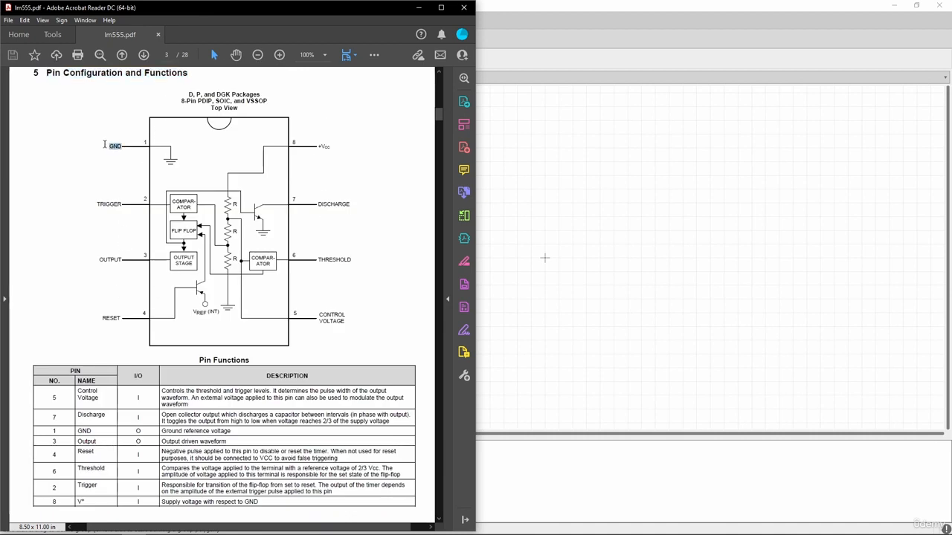
pyautogui.click(110, 157)
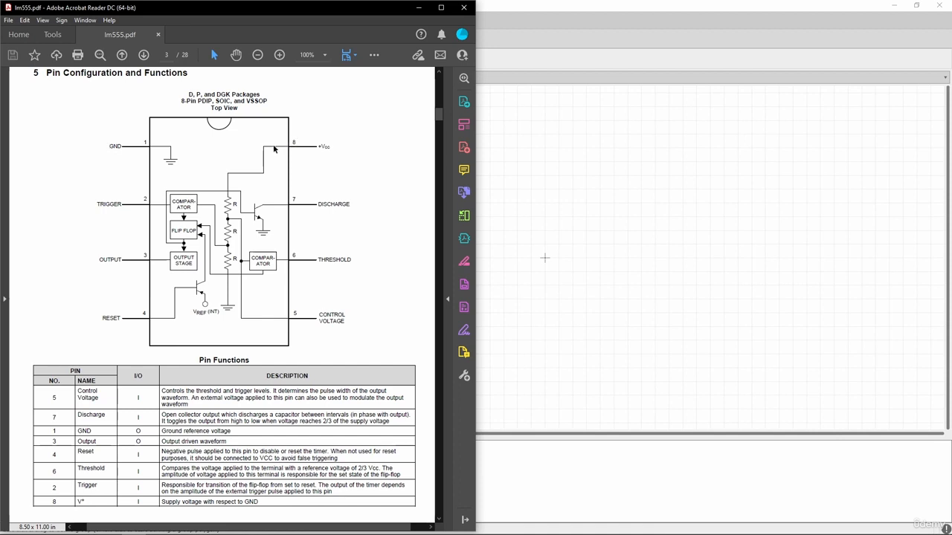
pyautogui.scroll(-2, 275, 150)
pyautogui.scroll(-1, 197, 330)
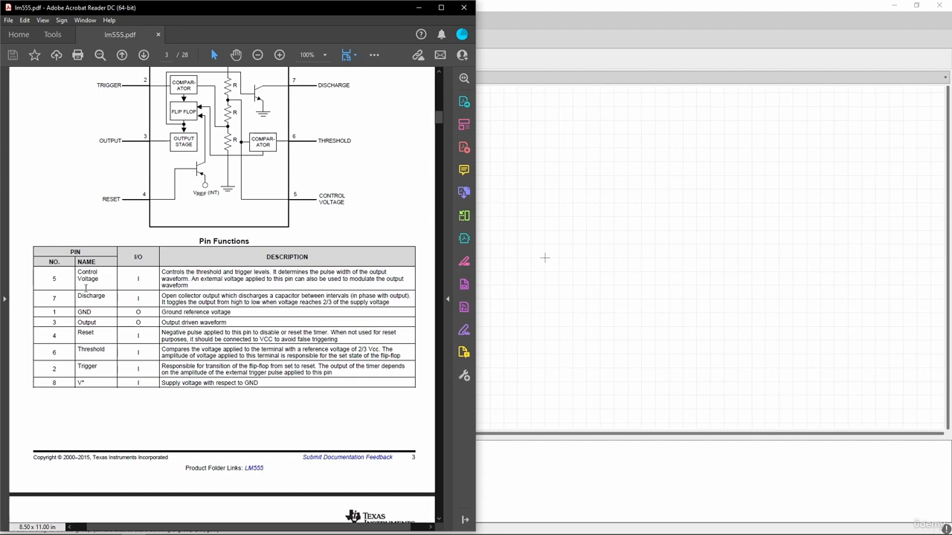
pyautogui.keyDown('ctrl'); pyautogui.scroll(2, 64, 336); pyautogui.keyUp('ctrl')
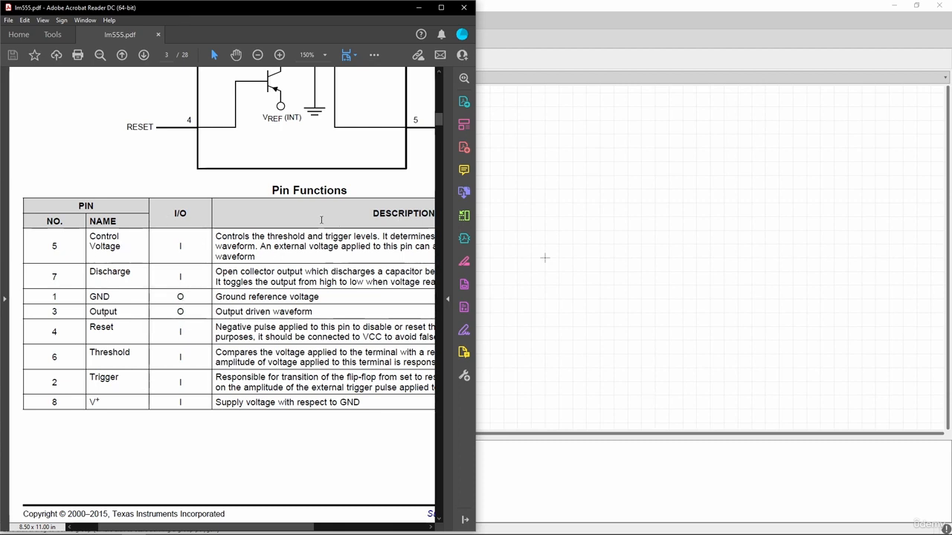
pyautogui.click(495, 249)
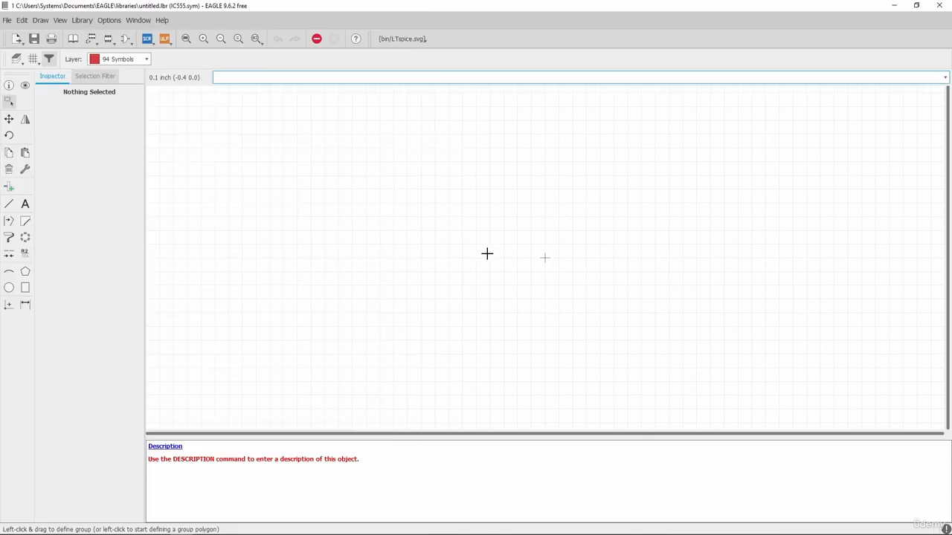
# Select the Line tool with 94 Symbols as the drawing layer
pyautogui.click(9, 206)
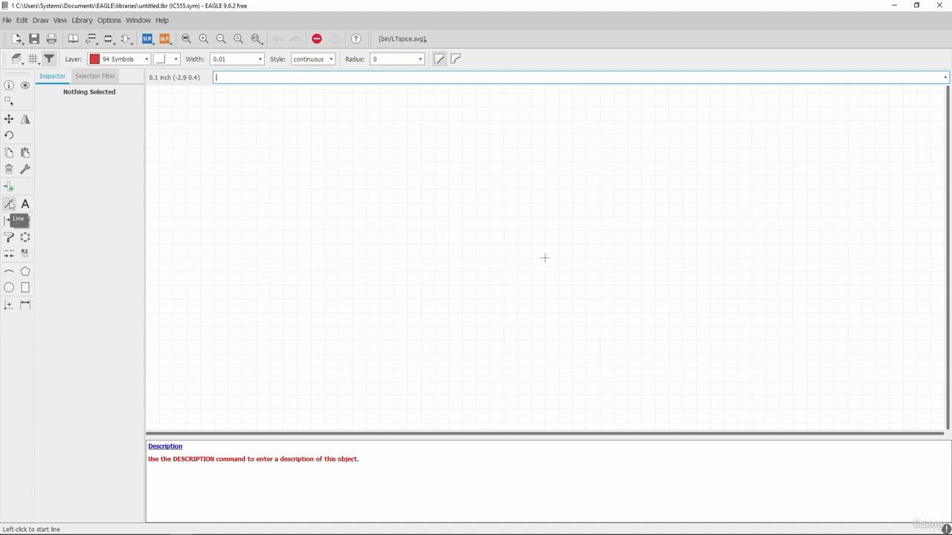
pyautogui.click(146, 59)
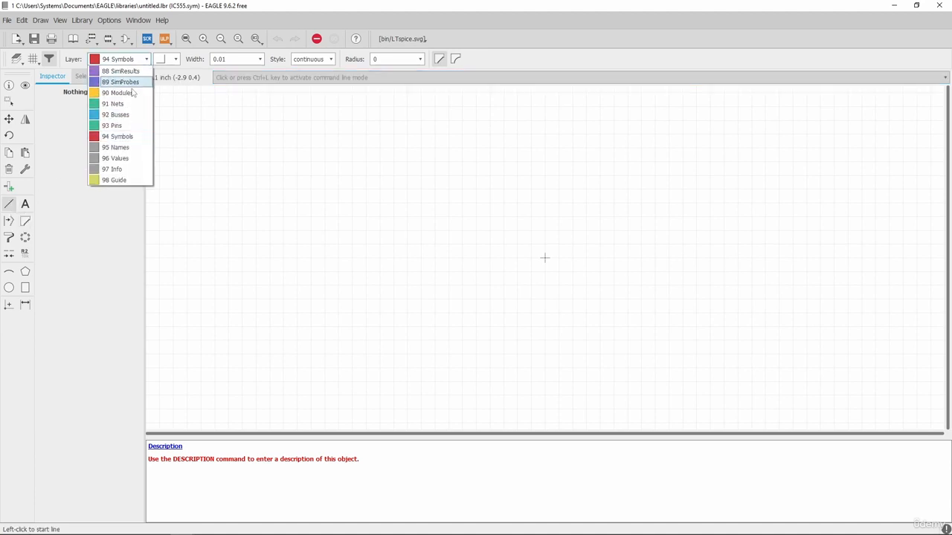
pyautogui.click(137, 141)
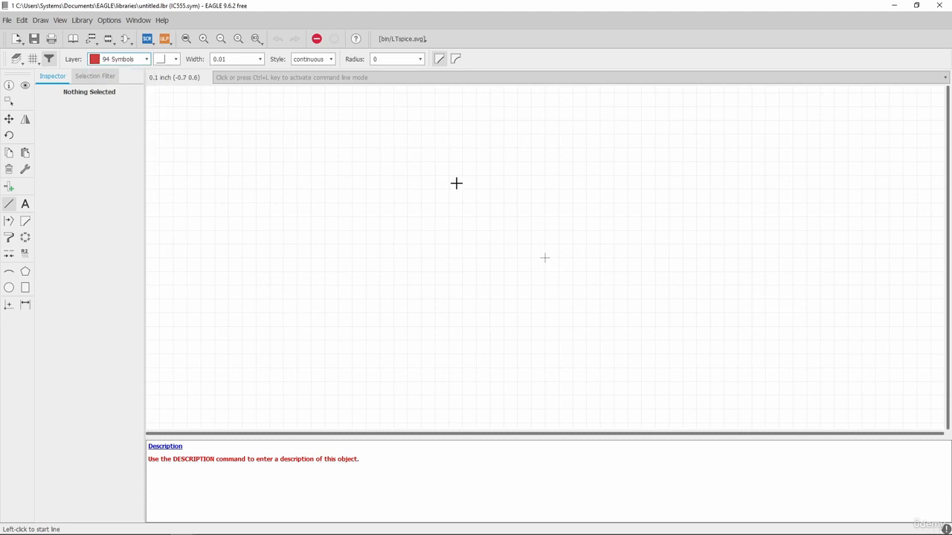
pyautogui.scroll(1, 506, 191)
pyautogui.scroll(-3, 473, 223)
pyautogui.scroll(3, 516, 248)
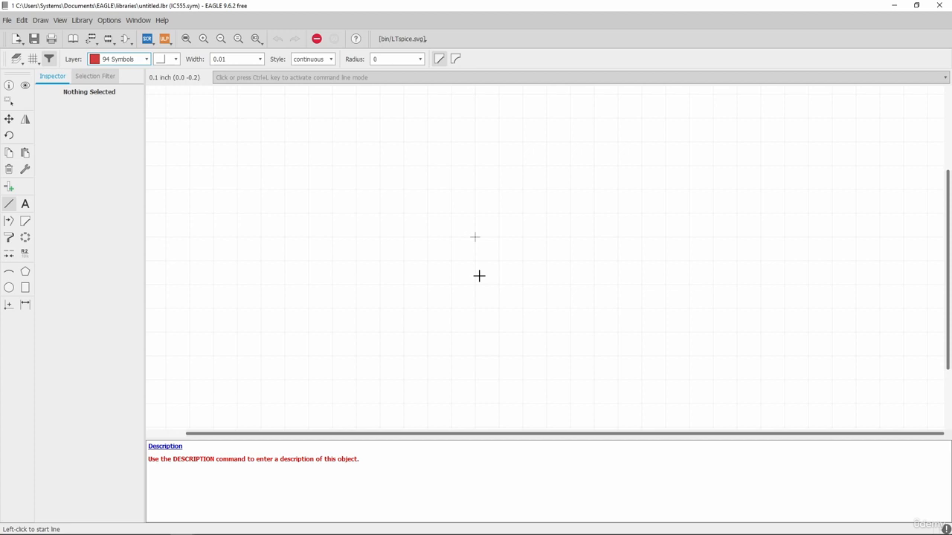
pyautogui.hotkey('ctrl', 'l')
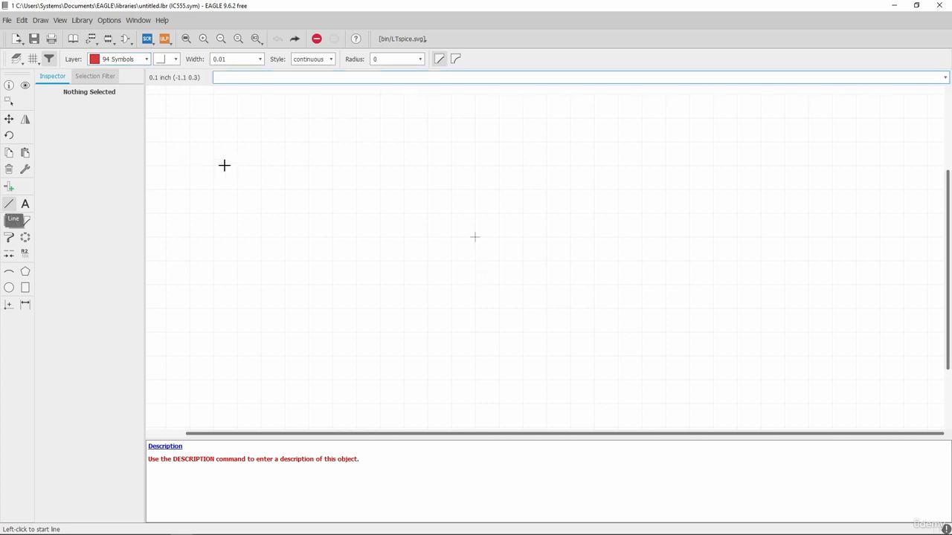
# Draw a closed four-corner rectangle as the IC555 symbol body
pyautogui.click(379, 165)
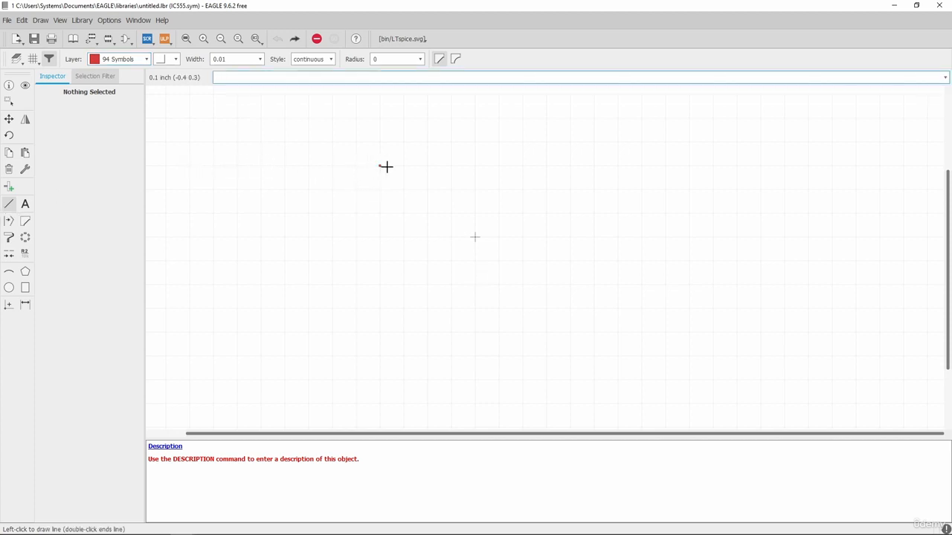
pyautogui.click(547, 166)
pyautogui.click(548, 355)
pyautogui.click(380, 357)
pyautogui.doubleClick(379, 165)
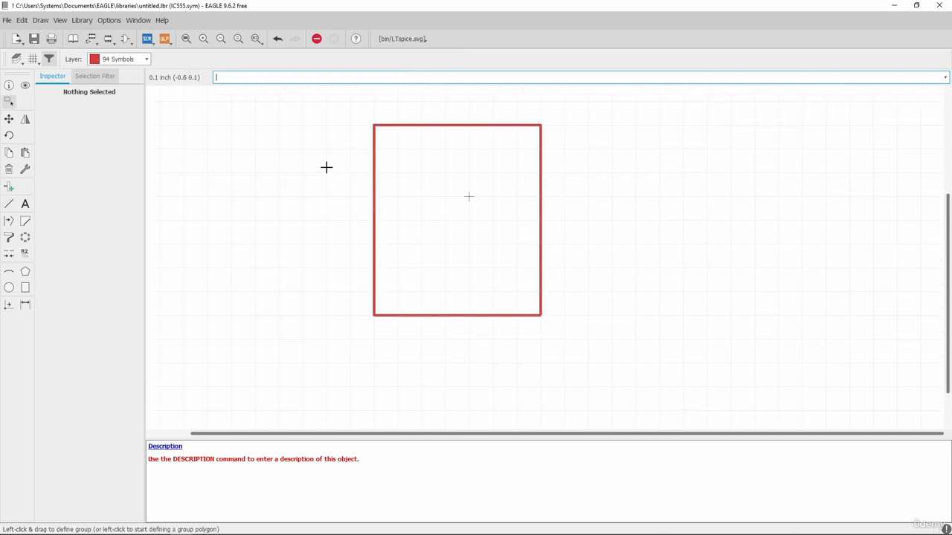
# Start the Pin tool and rotate the pin preview's orientation
pyautogui.click(9, 188)
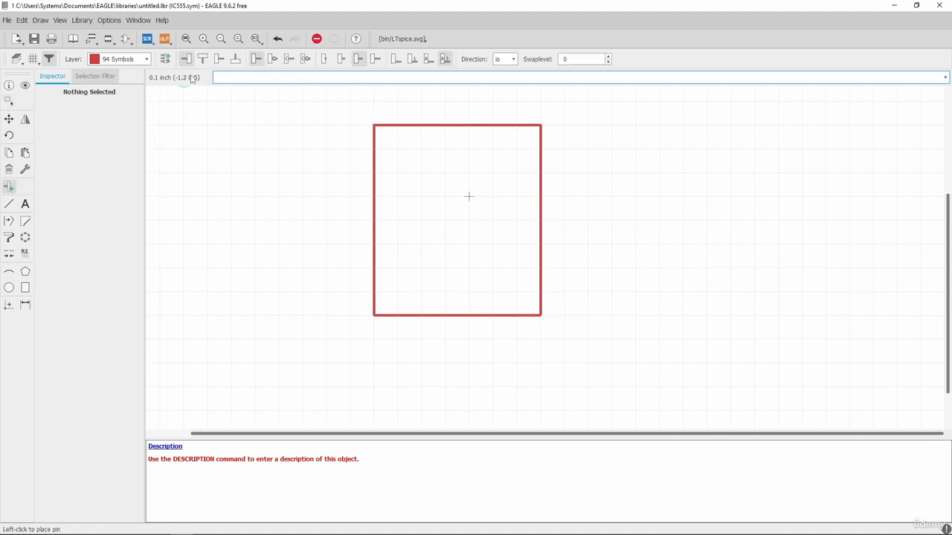
pyautogui.click(203, 63)
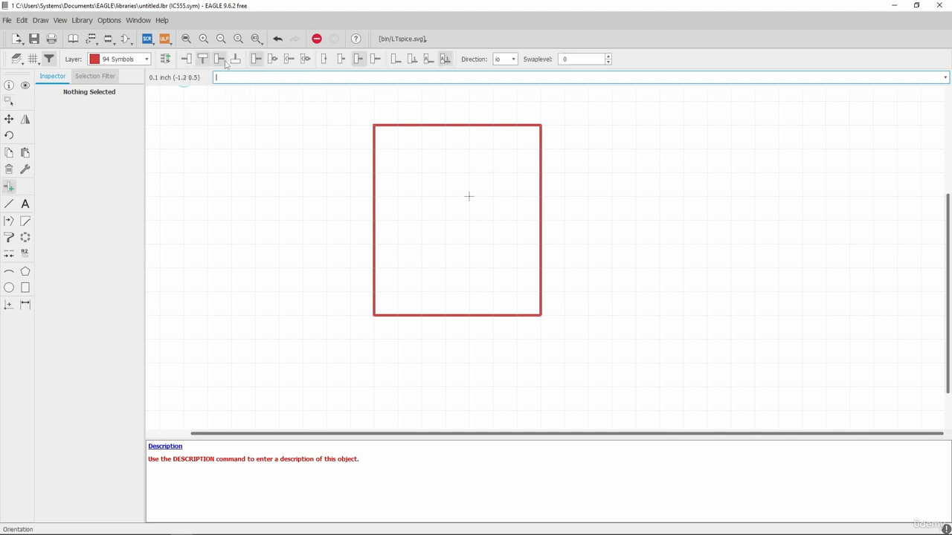
pyautogui.click(221, 61)
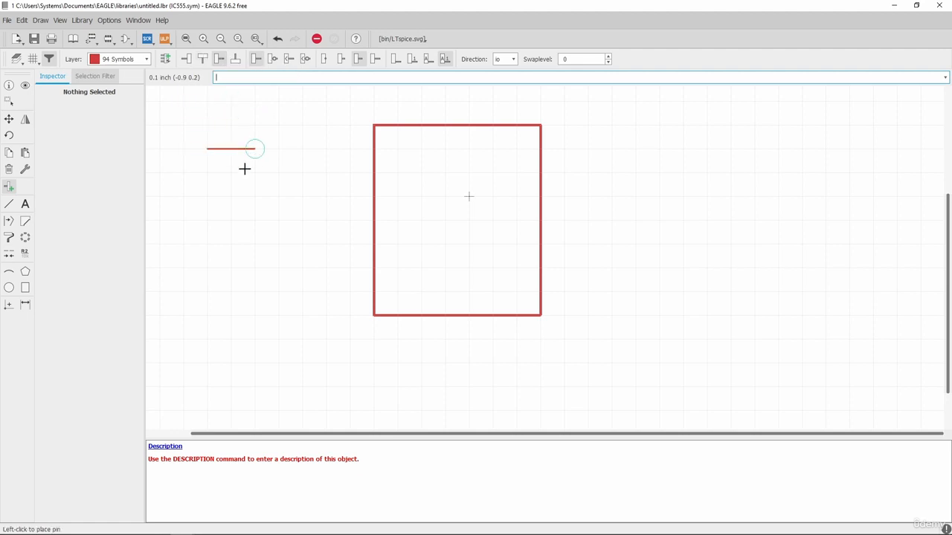
pyautogui.rightClick(279, 151)
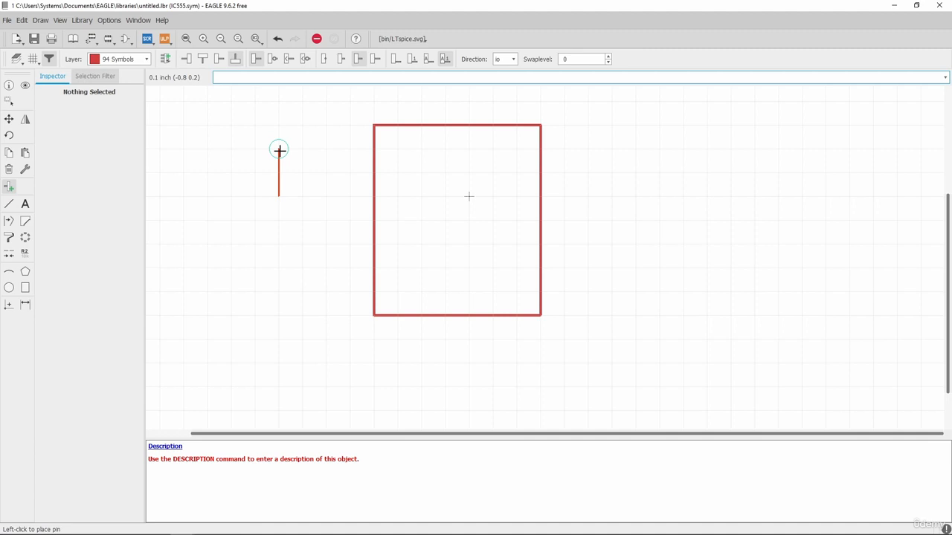
pyautogui.rightClick(279, 151)
pyautogui.rightClick(279, 150)
pyautogui.rightClick(278, 150)
pyautogui.rightClick(278, 150)
pyautogui.rightClick(279, 150)
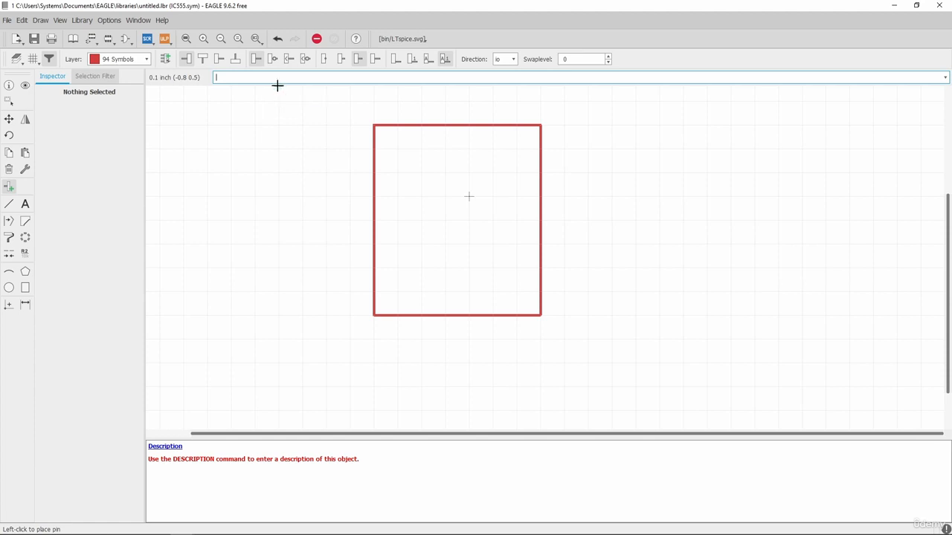
# Set pin function None, length Middle, show both names, and place P$1 at the upper left
pyautogui.click(273, 61)
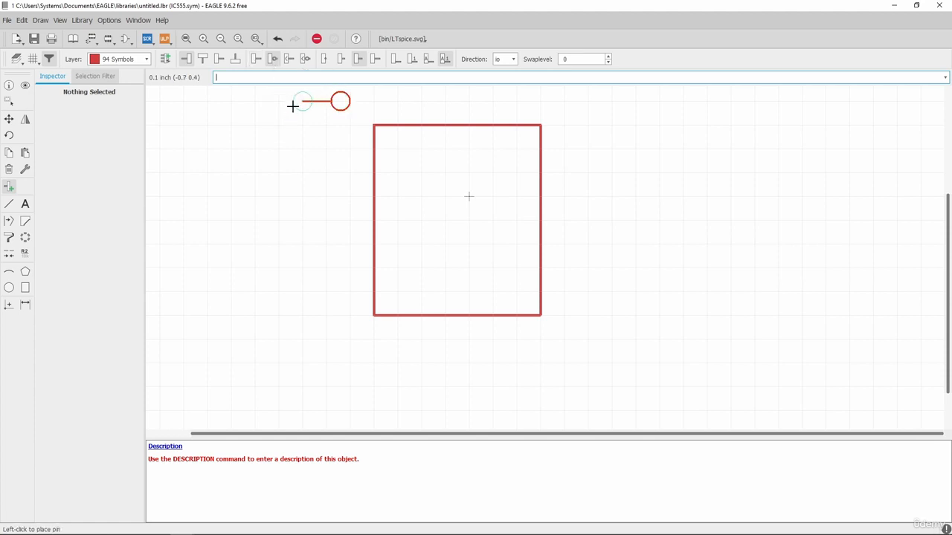
pyautogui.click(289, 59)
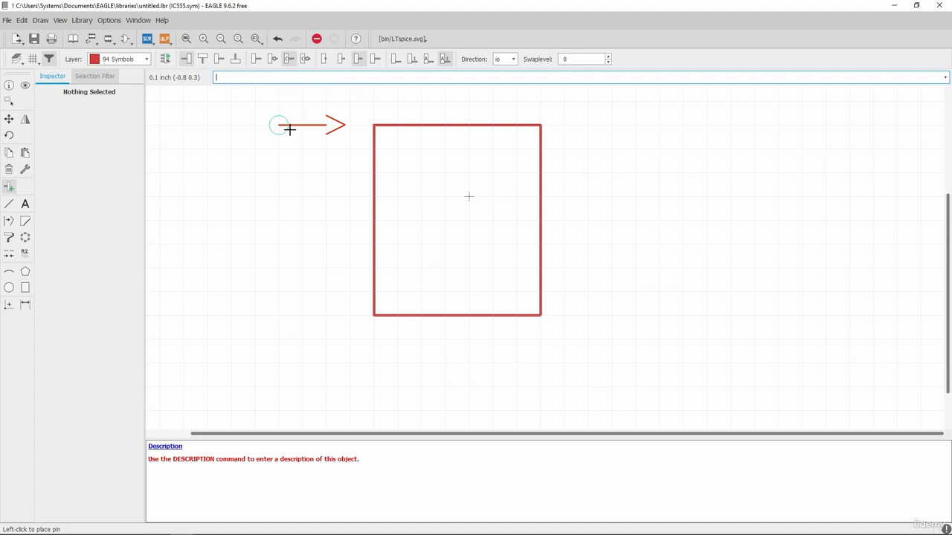
pyautogui.click(256, 60)
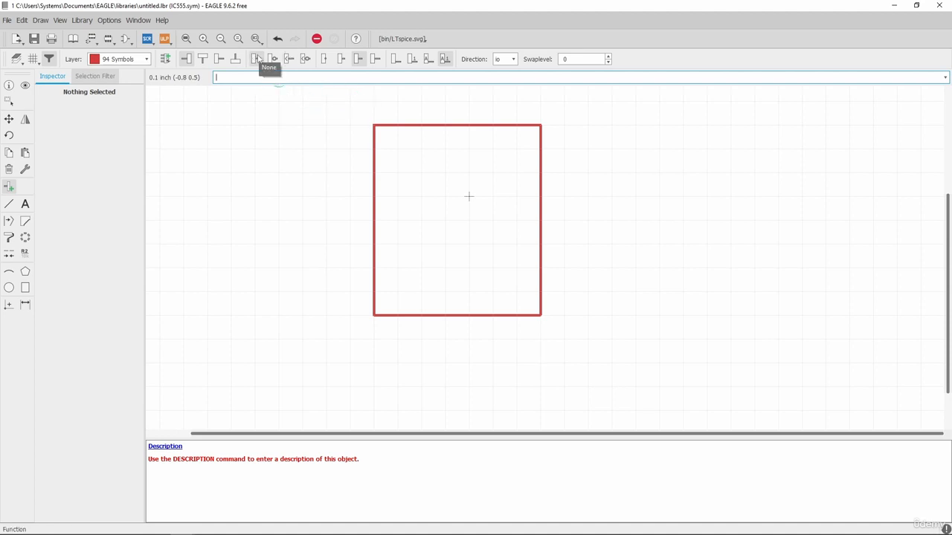
pyautogui.click(326, 64)
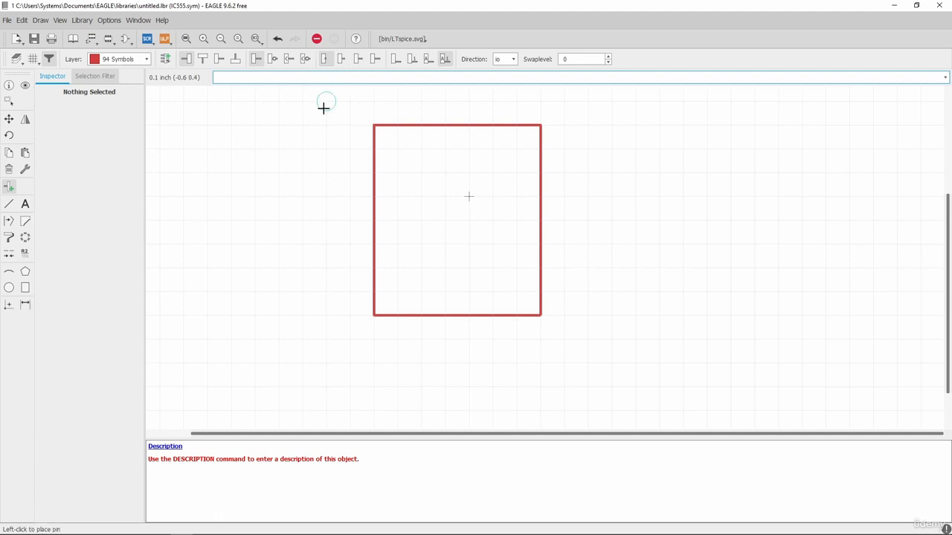
pyautogui.click(342, 60)
pyautogui.click(357, 59)
pyautogui.click(375, 60)
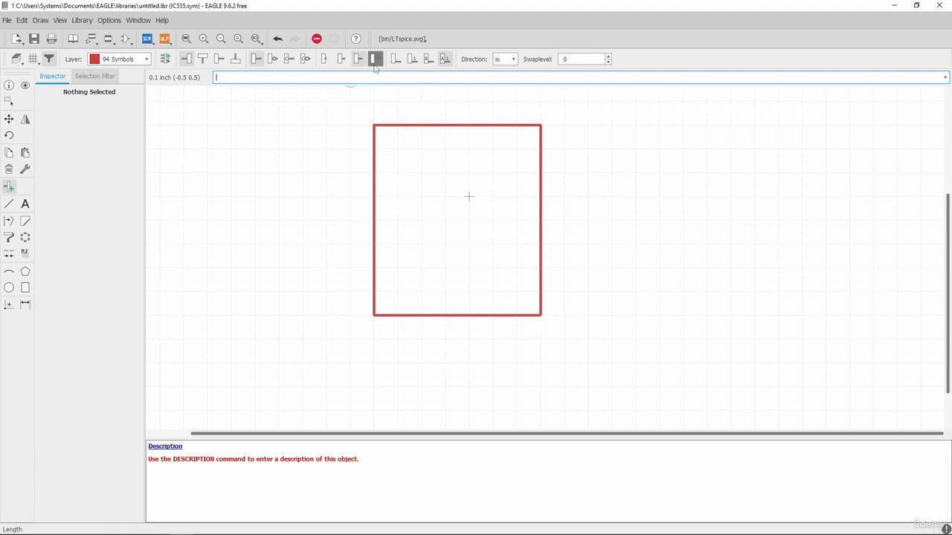
pyautogui.click(357, 60)
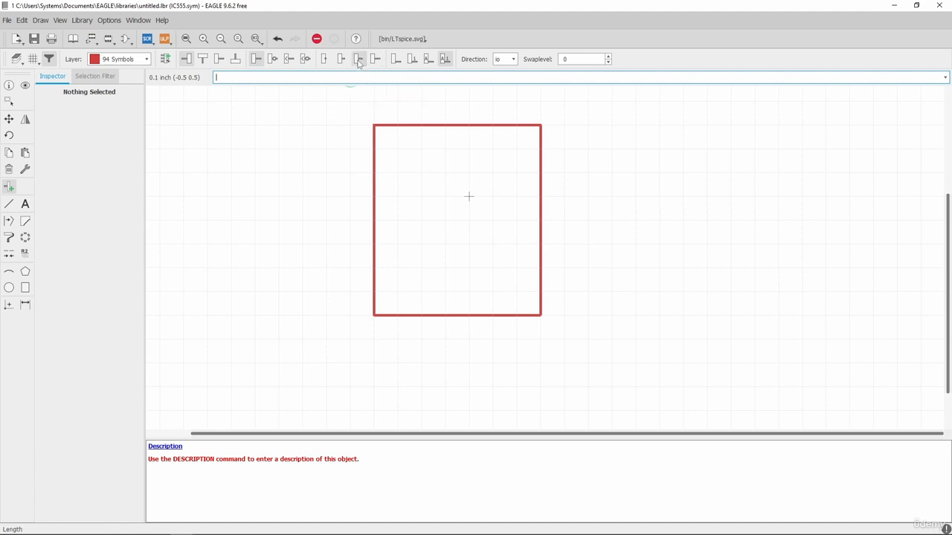
pyautogui.click(444, 61)
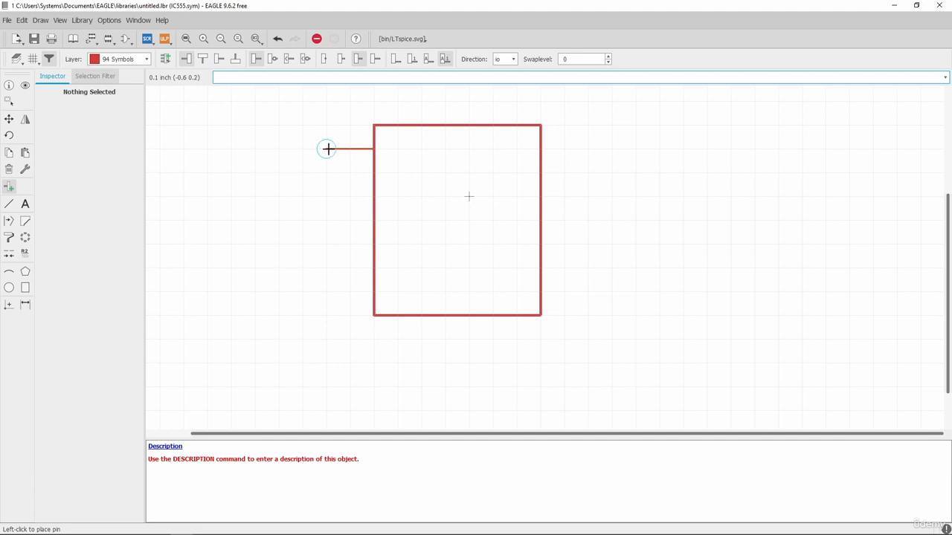
pyautogui.click(328, 148)
# Place pins P$2, P$3 and P$4 down the rectangle's left side
pyautogui.click(331, 196)
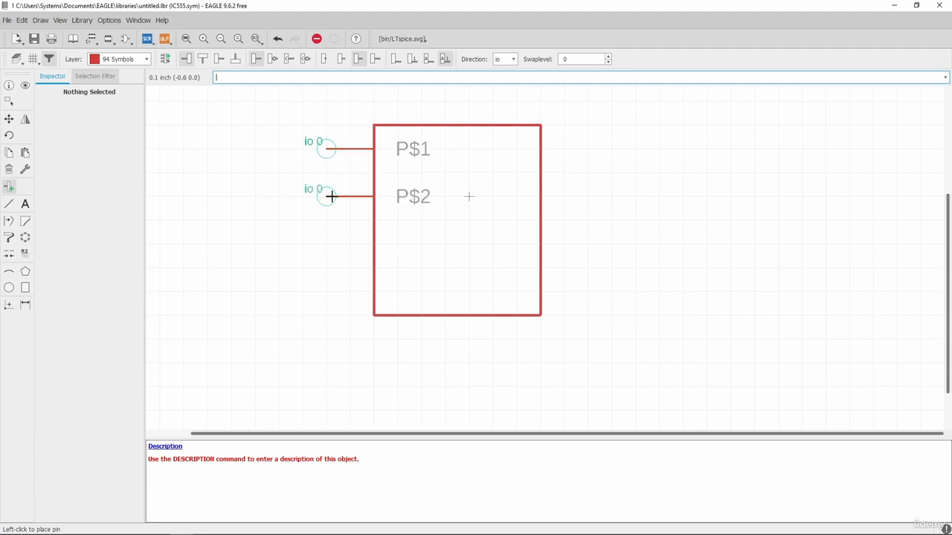
pyautogui.click(331, 244)
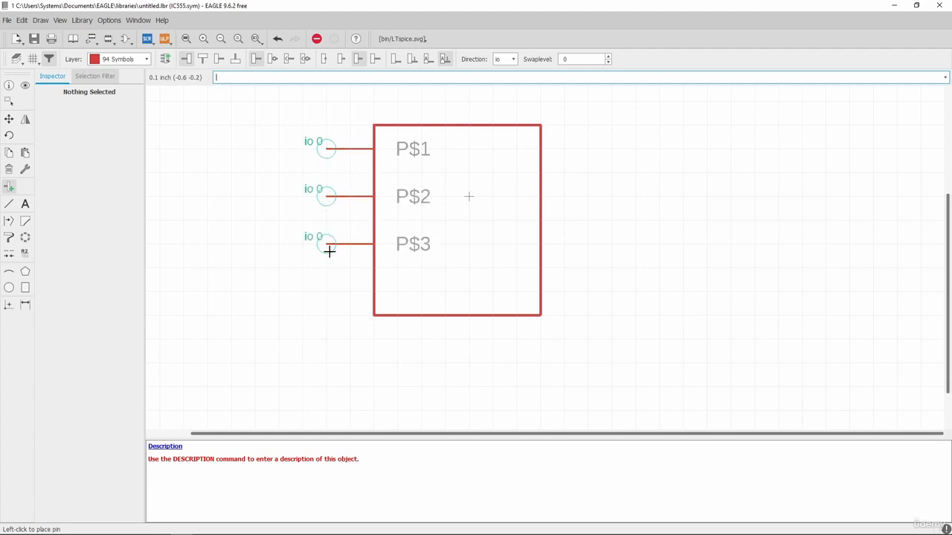
pyautogui.click(331, 302)
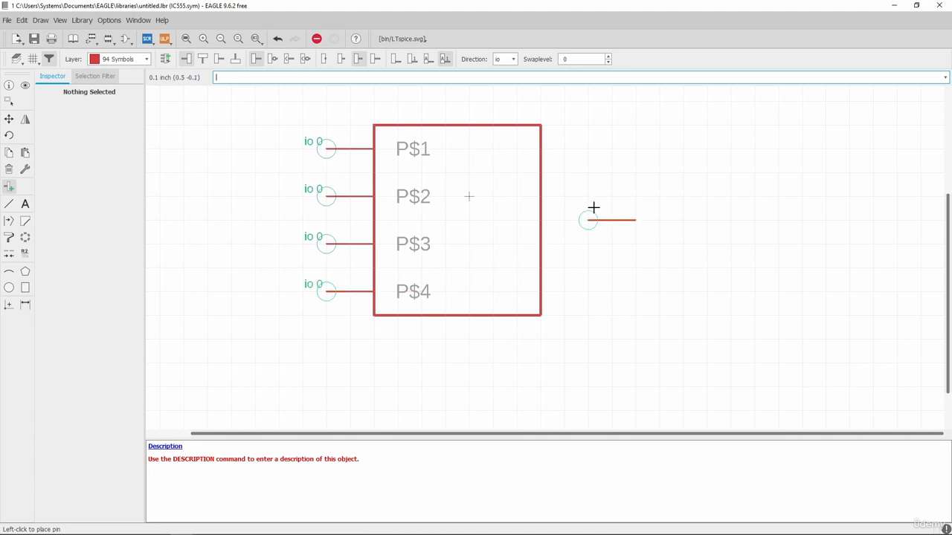
# Rotate the pin to face right and place P$5 through P$8 up the right side
pyautogui.rightClick(570, 253)
pyautogui.rightClick(570, 254)
pyautogui.rightClick(573, 260)
pyautogui.rightClick(575, 260)
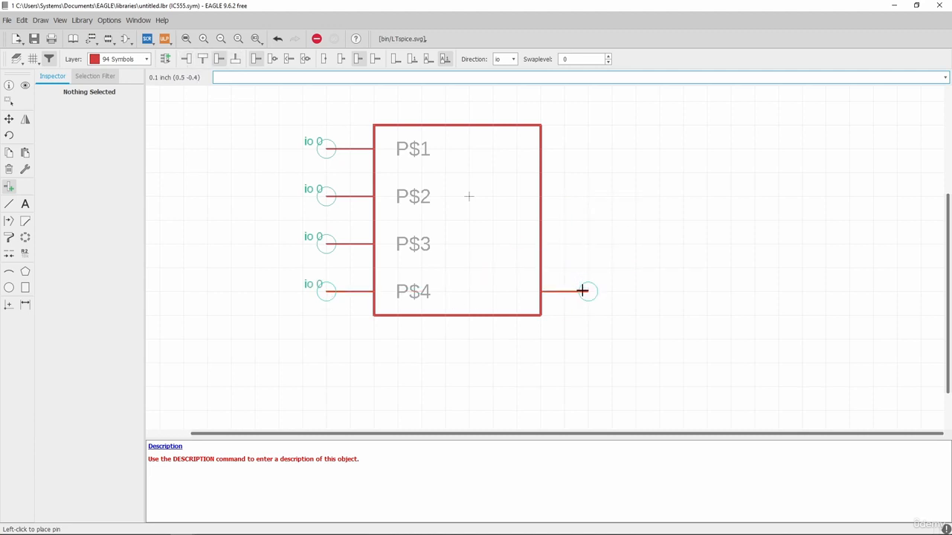
pyautogui.click(583, 290)
pyautogui.click(582, 243)
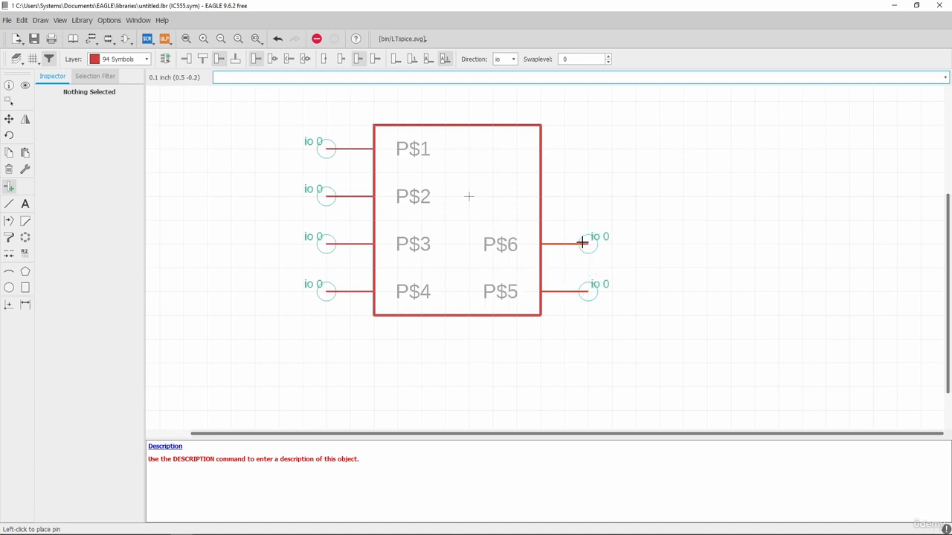
pyautogui.click(582, 196)
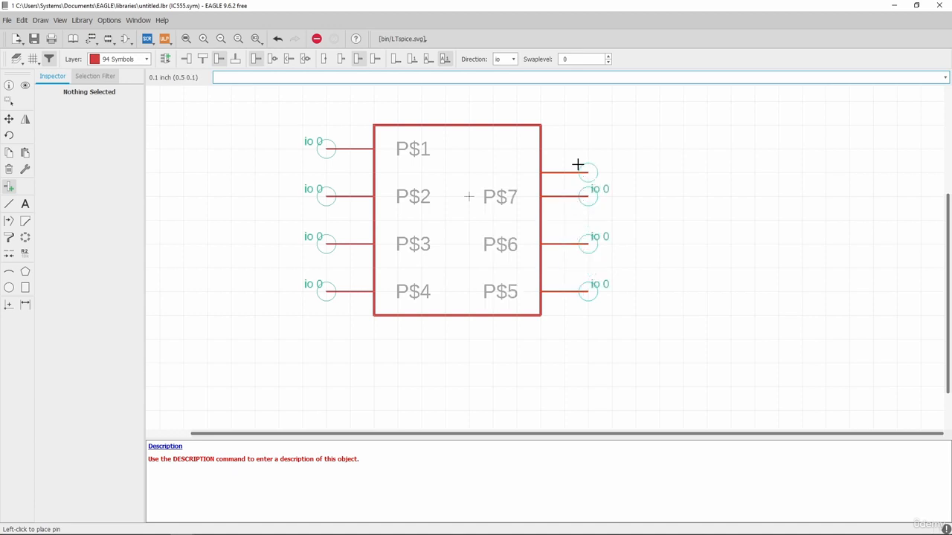
pyautogui.click(582, 148)
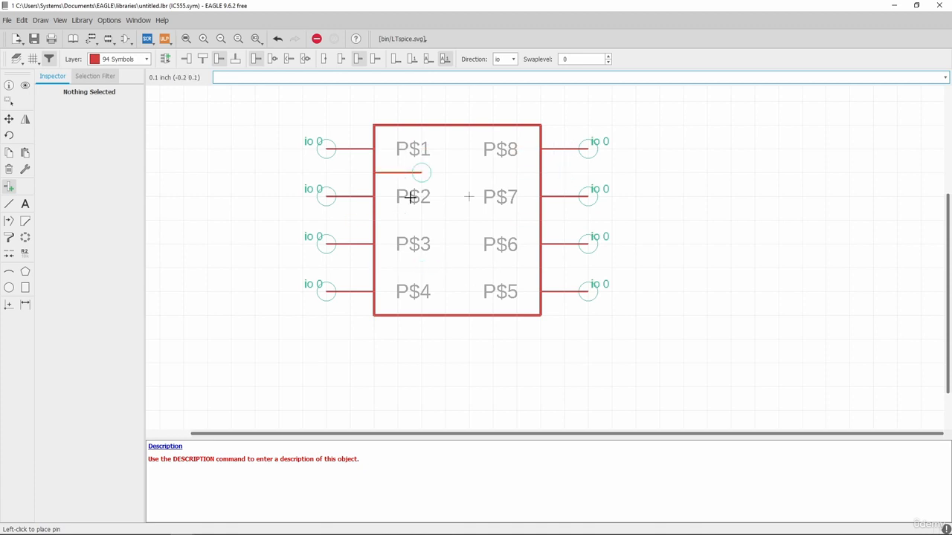
pyautogui.scroll(-2, 603, 246)
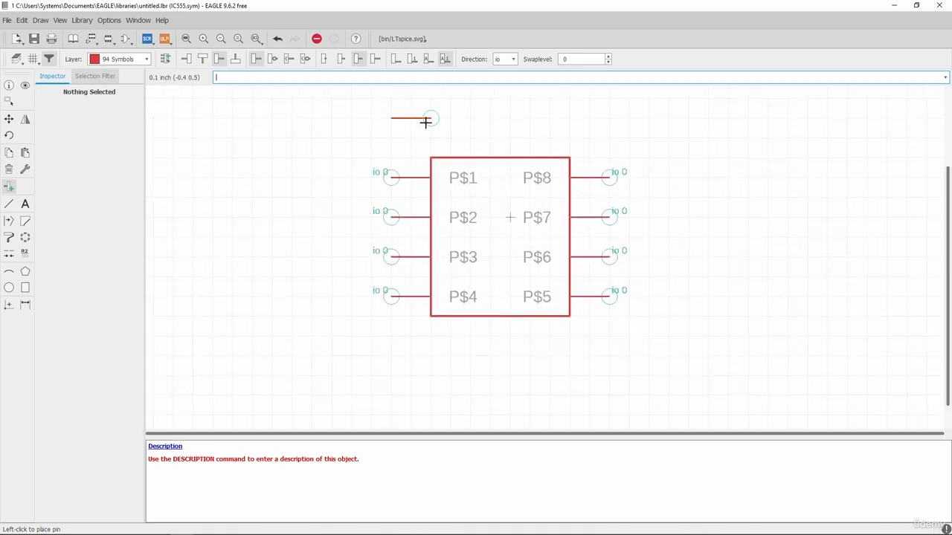
pyautogui.press('Escape')
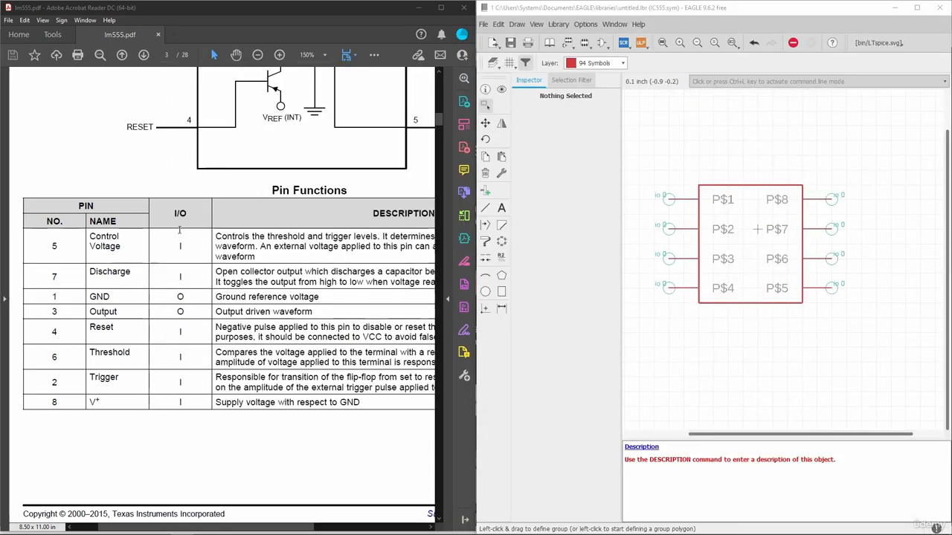
# Select pin 1 and its name GND in the datasheet's Pin Functions table
pyautogui.moveTo(61, 297); pyautogui.dragTo(51, 297)
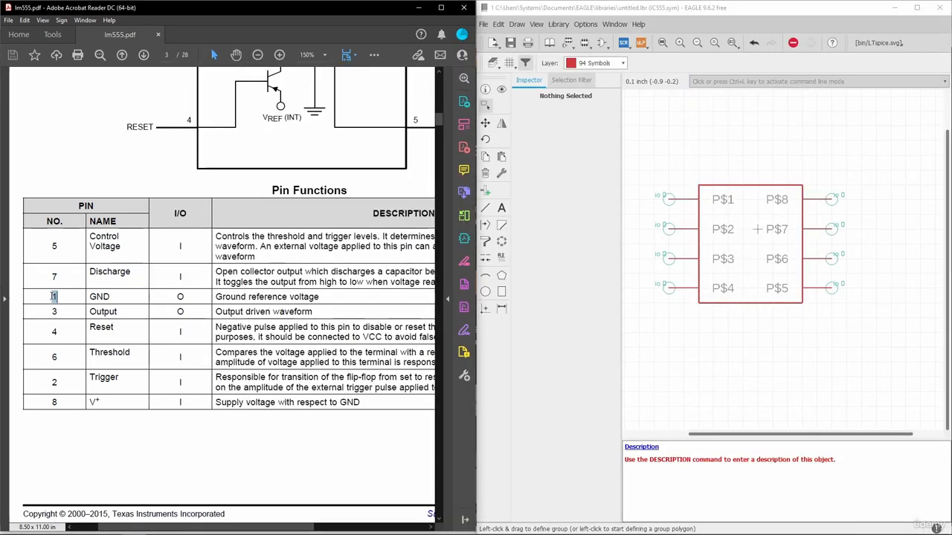
pyautogui.moveTo(113, 297); pyautogui.dragTo(89, 296)
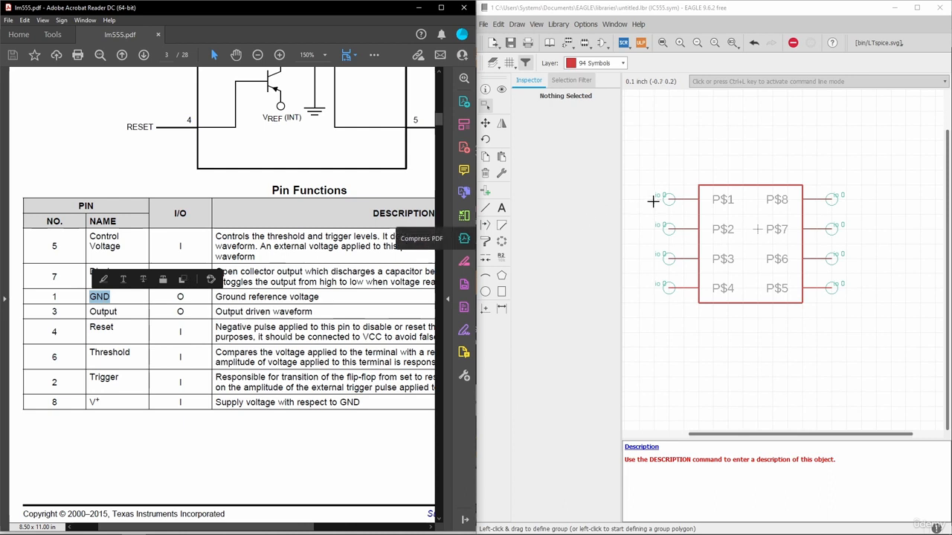
# Open pin P$1's properties and rename it GND
pyautogui.scroll(2, 673, 200)
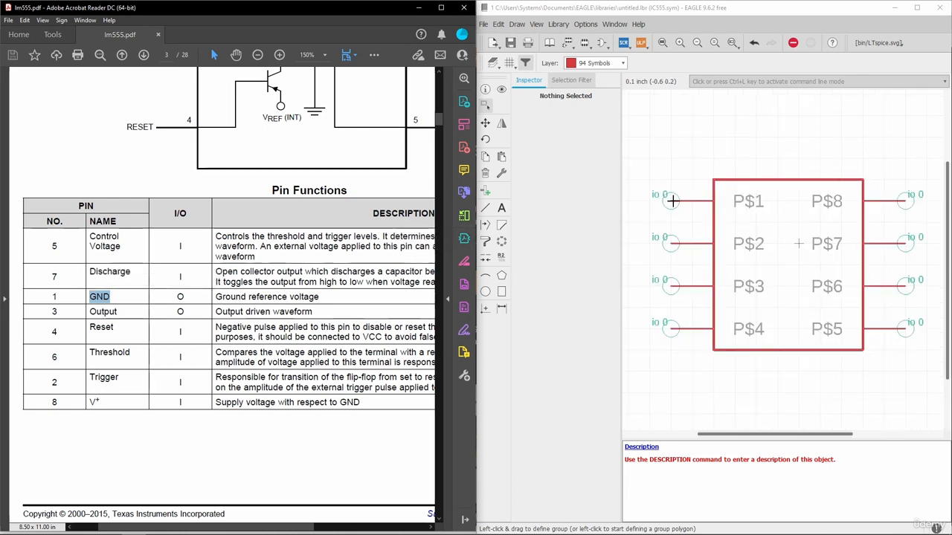
pyautogui.rightClick(673, 200)
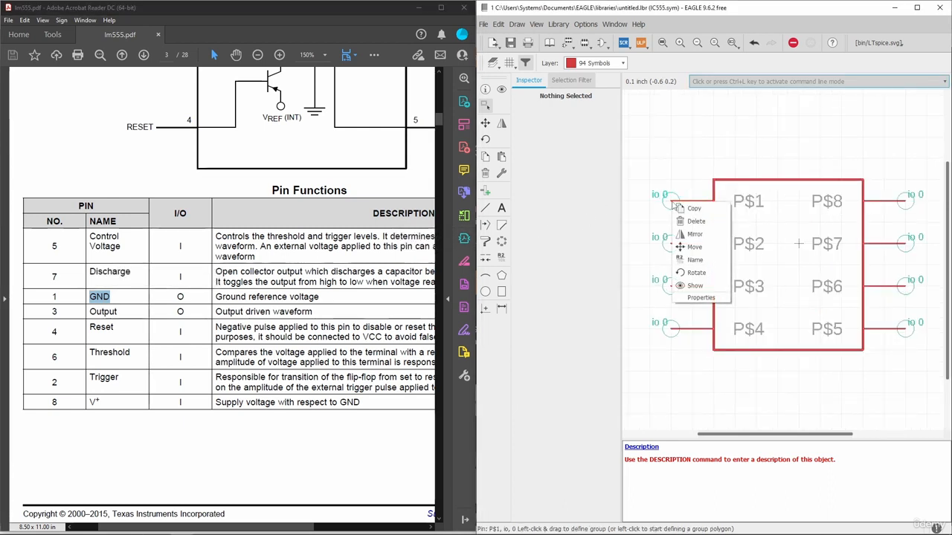
pyautogui.click(693, 298)
pyautogui.moveTo(548, 143); pyautogui.dragTo(477, 143)
pyautogui.write('GND')
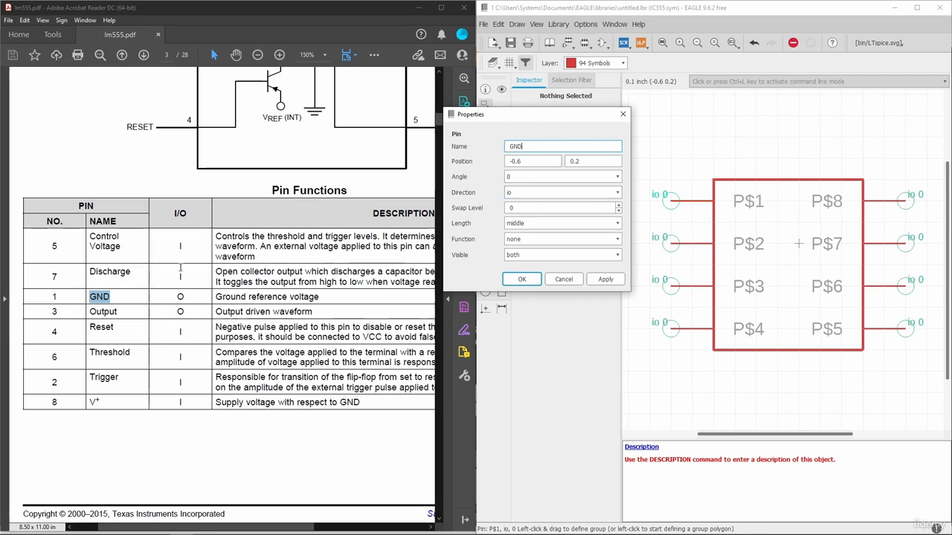
# Check pin 1's I/O type in the datasheet, then set GND's direction to pwr and apply
pyautogui.click(186, 297)
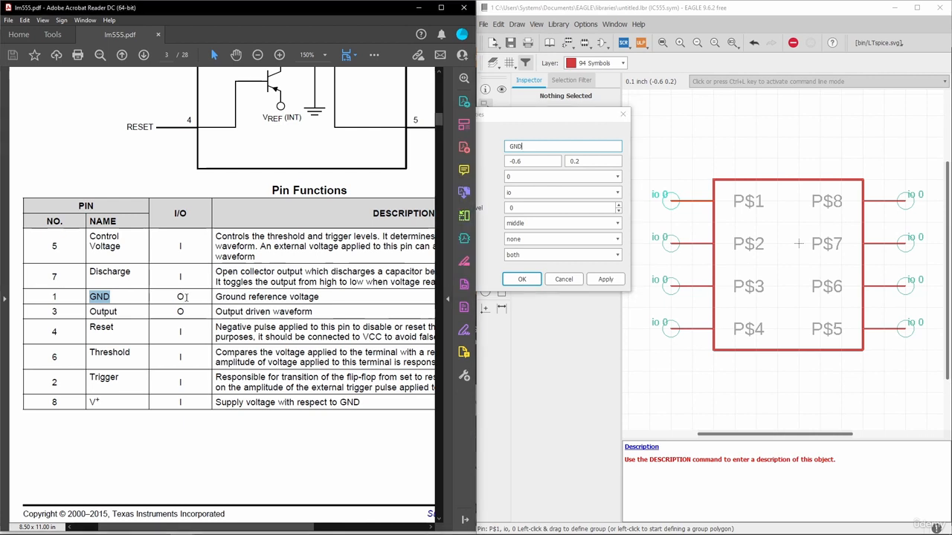
pyautogui.moveTo(99, 296); pyautogui.dragTo(90, 296)
pyautogui.click(134, 298)
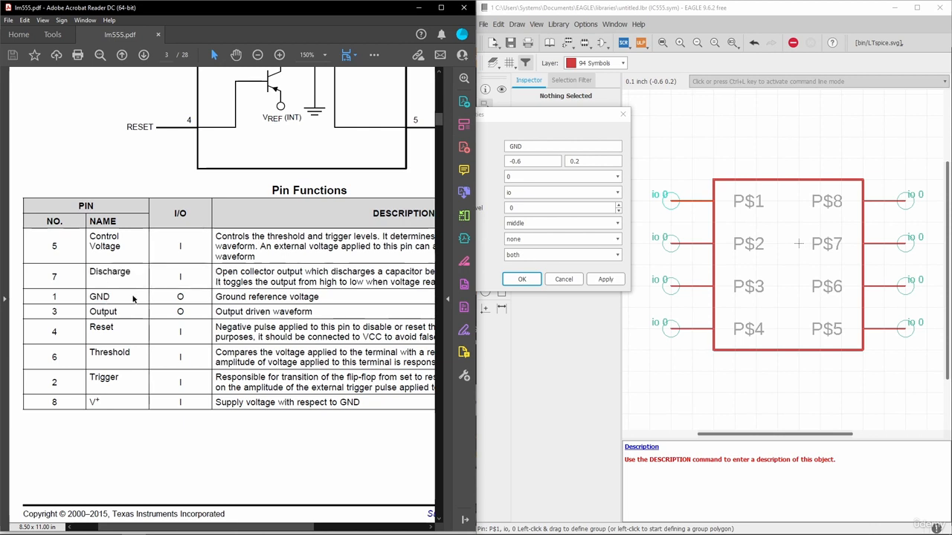
pyautogui.moveTo(173, 297); pyautogui.dragTo(170, 296)
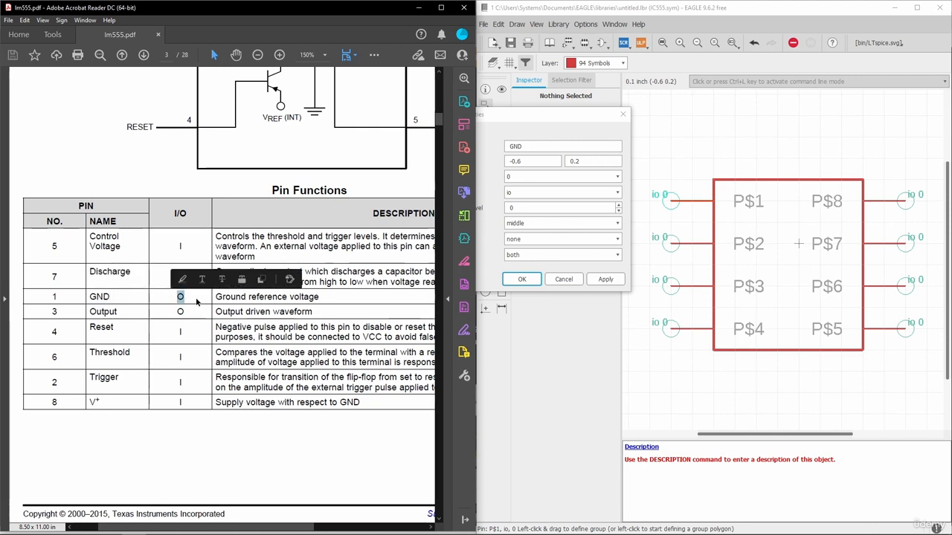
pyautogui.click(498, 183)
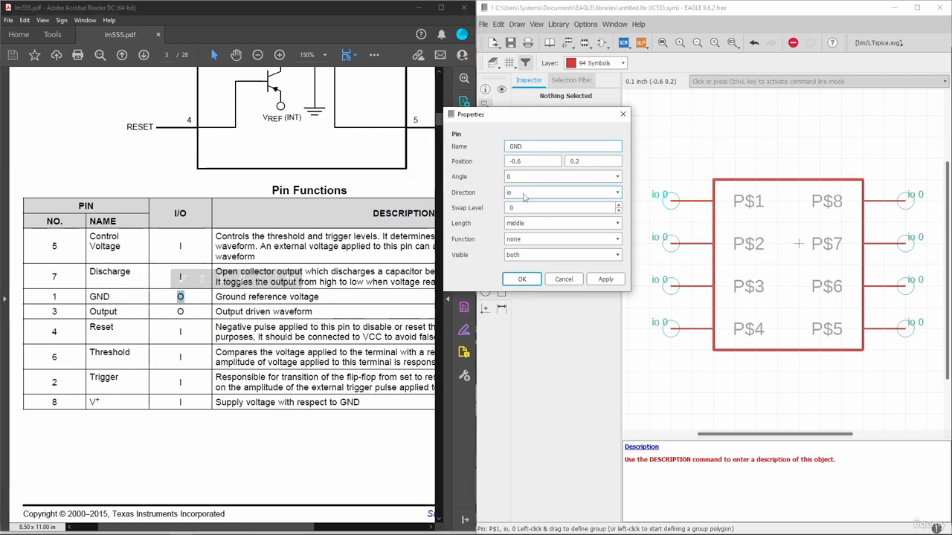
pyautogui.click(524, 194)
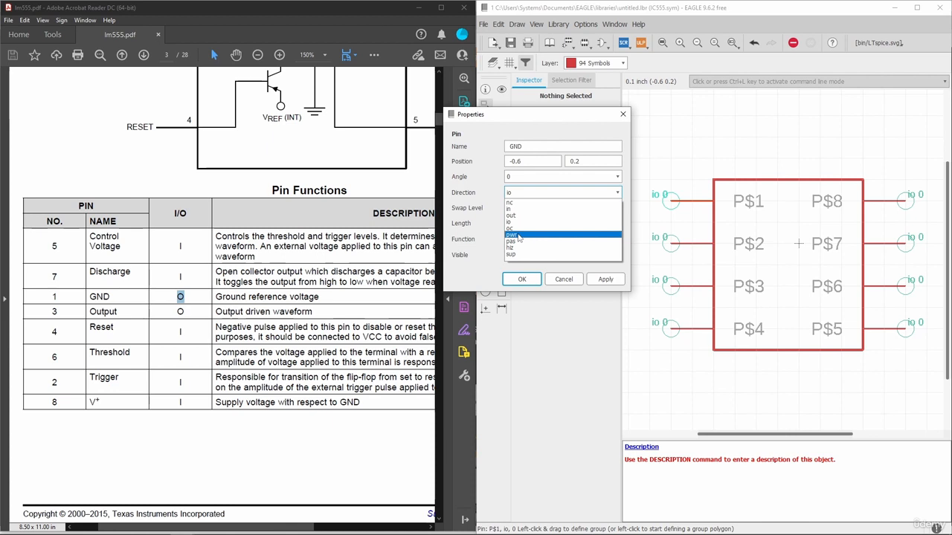
pyautogui.click(512, 236)
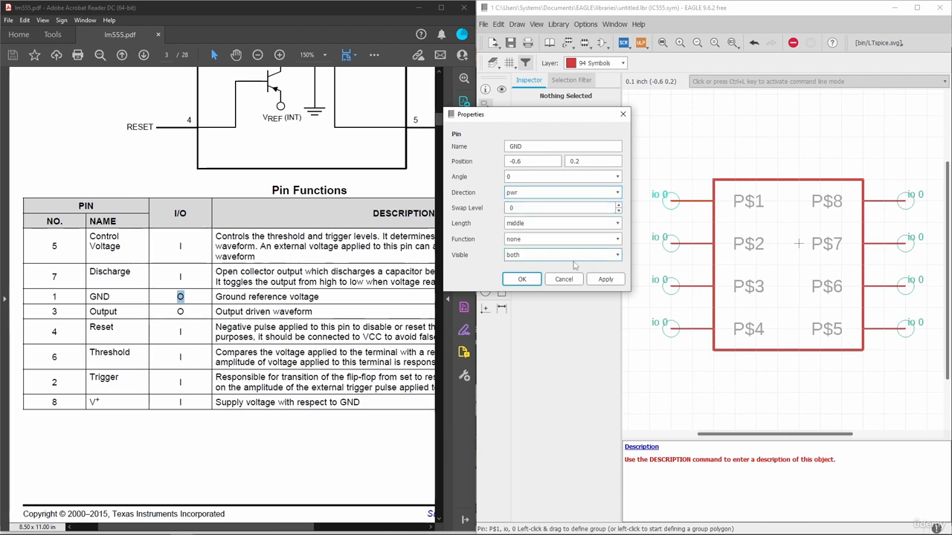
pyautogui.click(606, 280)
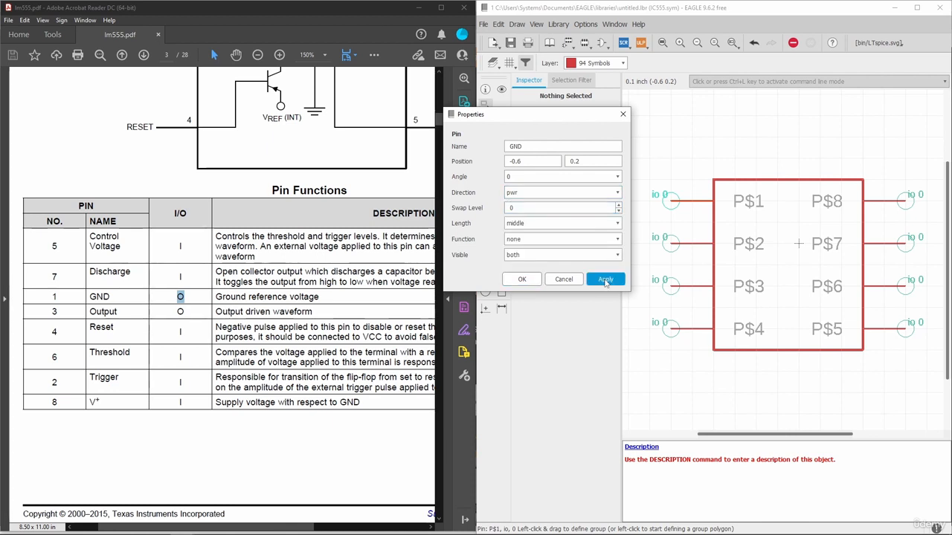
pyautogui.click(523, 281)
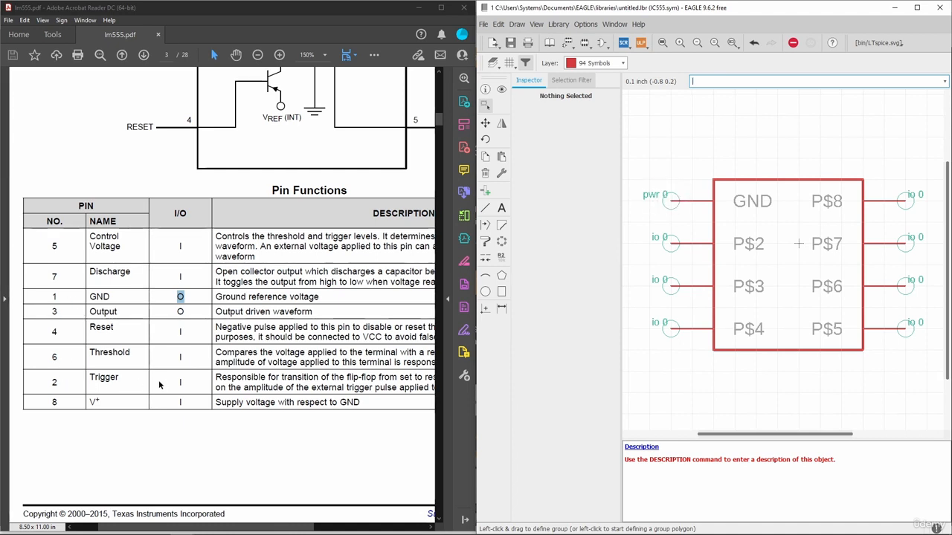
# Rename pin P$2 to TRIG with direction in
pyautogui.rightClick(671, 244)
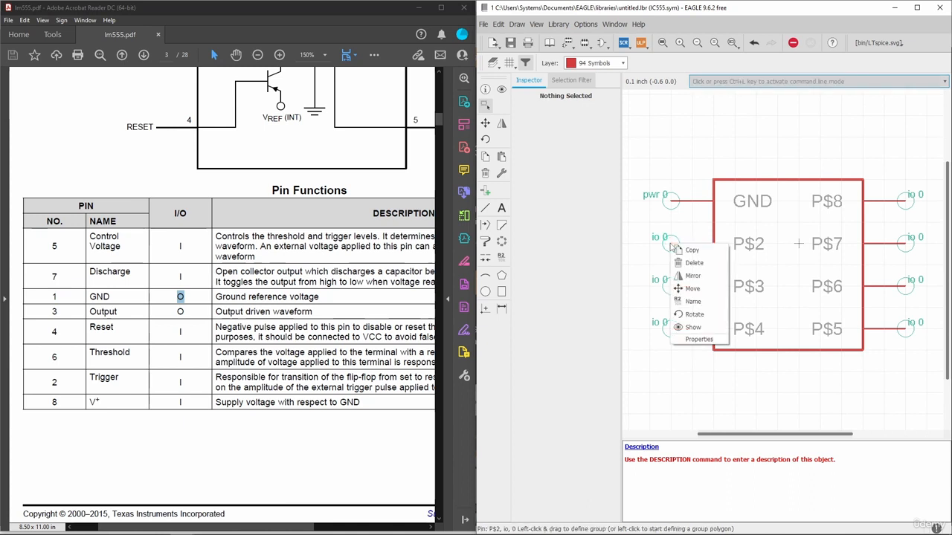
pyautogui.click(699, 340)
pyautogui.moveTo(522, 188); pyautogui.dragTo(504, 188)
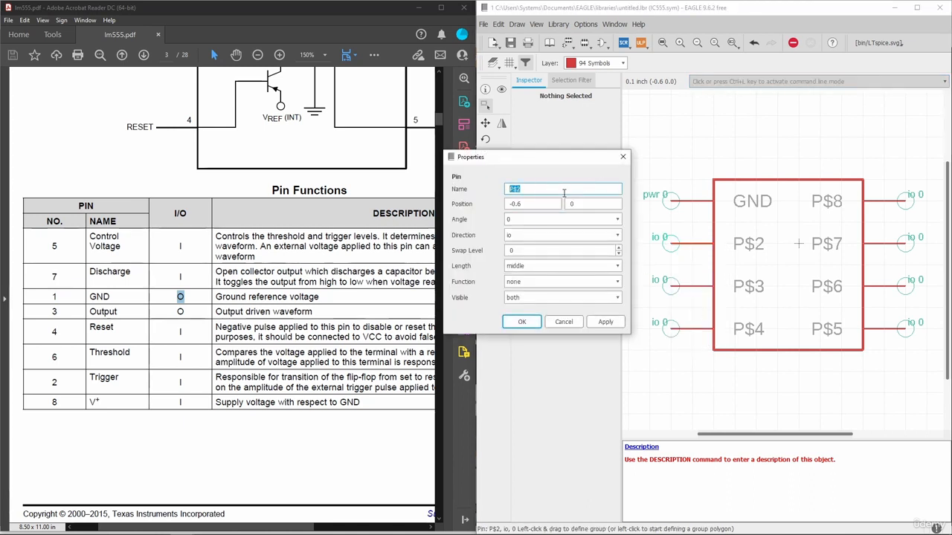
pyautogui.write('TRIG')
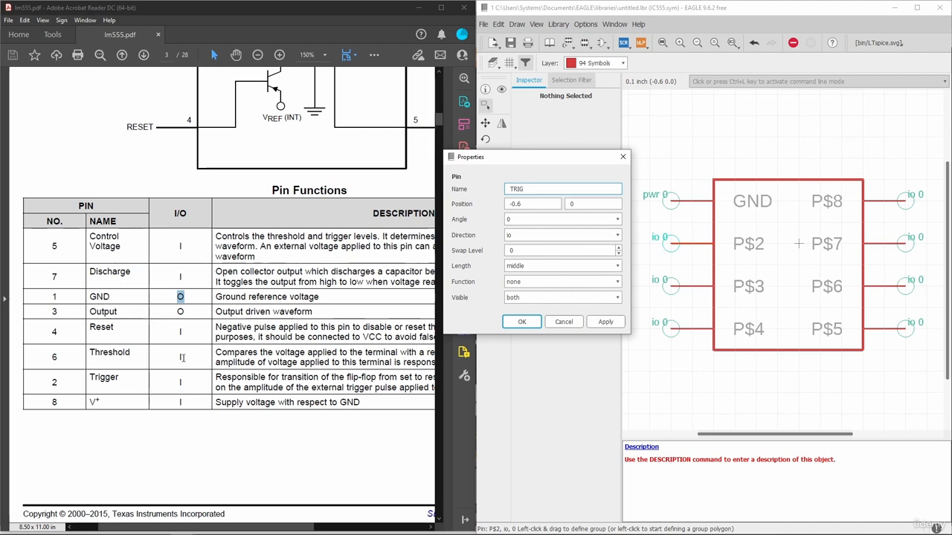
pyautogui.click(544, 236)
pyautogui.click(526, 253)
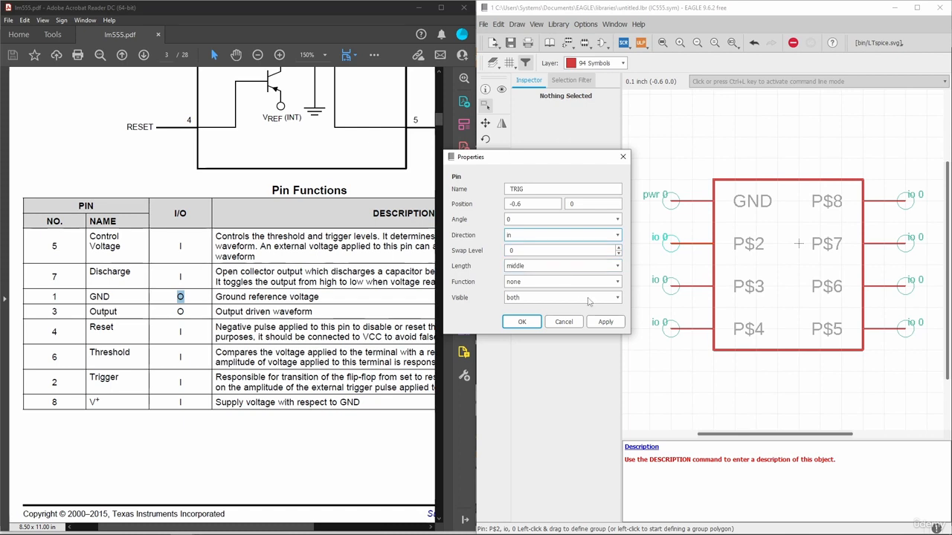
pyautogui.click(615, 326)
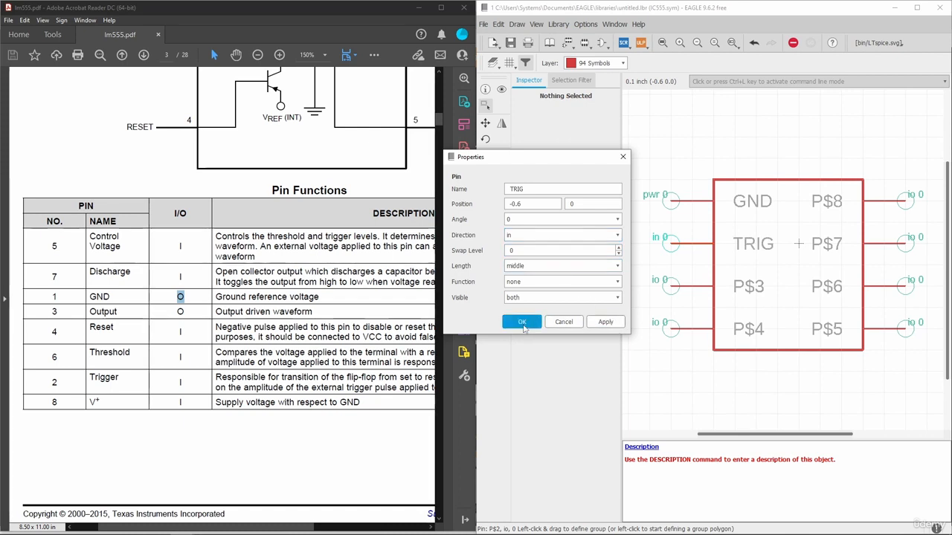
pyautogui.click(524, 327)
# Rename pin P$3 to OUT with direction out, after checking the datasheet
pyautogui.rightClick(672, 288)
pyautogui.click(699, 381)
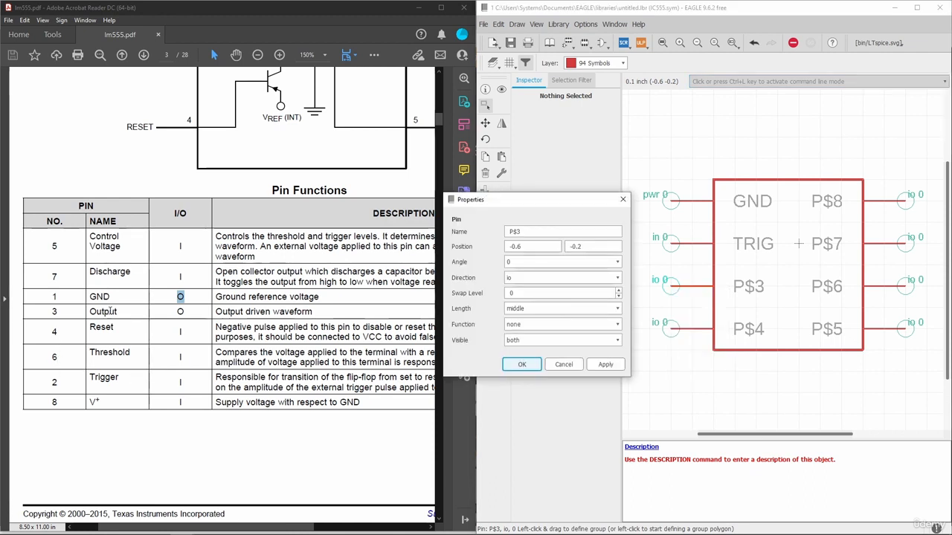
pyautogui.doubleClick(532, 231)
pyautogui.write('OUT')
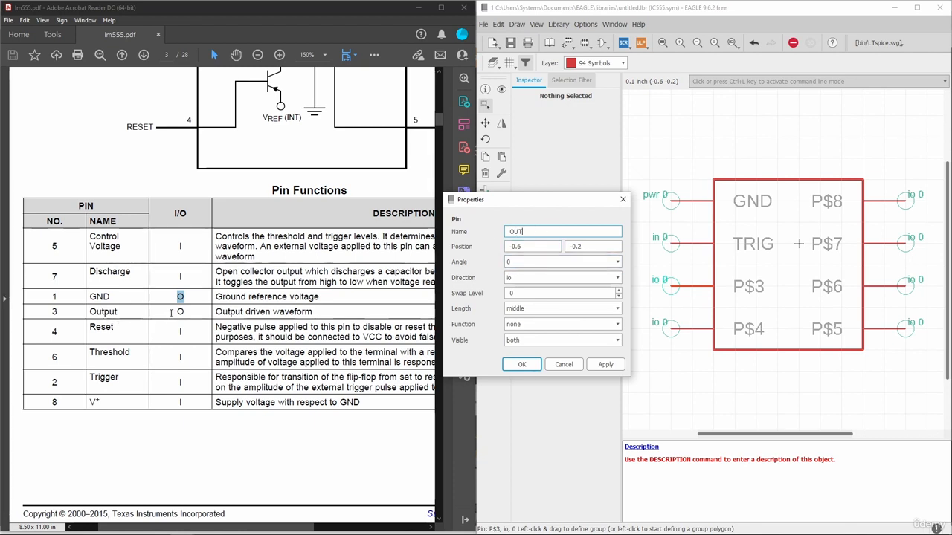
pyautogui.moveTo(175, 313); pyautogui.dragTo(185, 312)
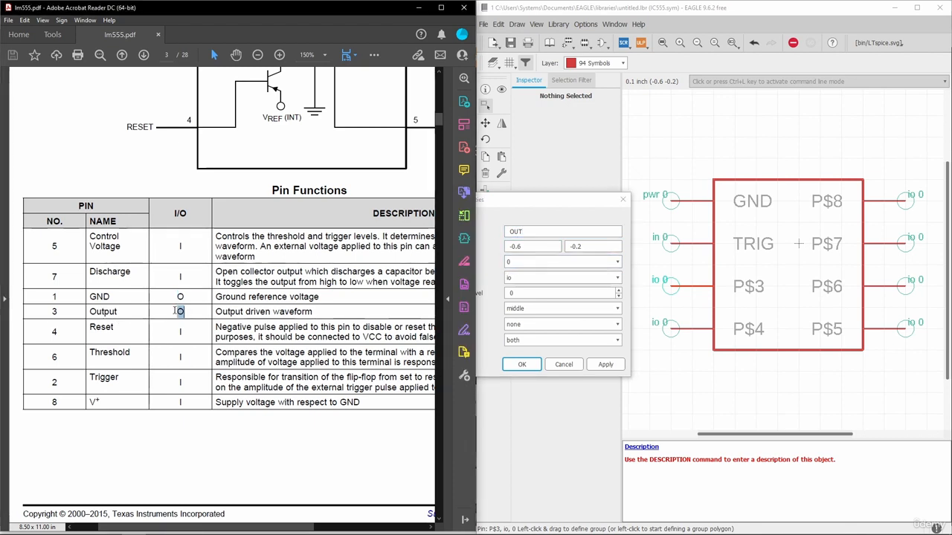
pyautogui.click(524, 208)
pyautogui.click(532, 280)
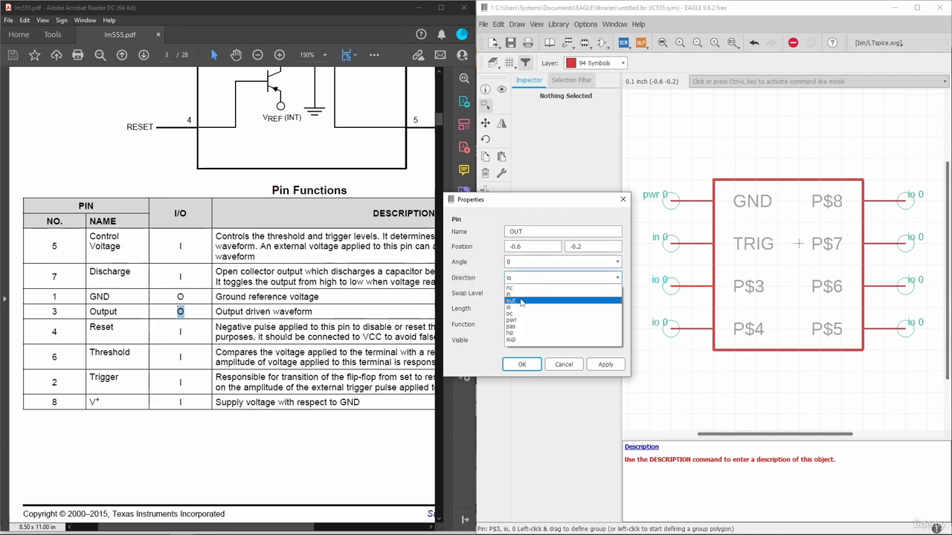
pyautogui.click(521, 301)
pyautogui.click(605, 365)
pyautogui.click(521, 364)
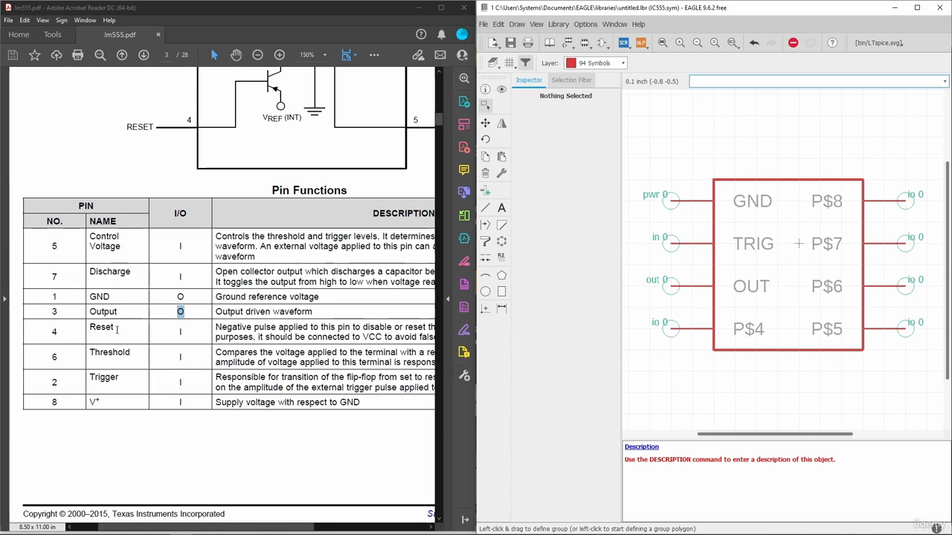
# Rename pin P$4 to RESET with direction in
pyautogui.rightClick(689, 333)
pyautogui.click(692, 428)
pyautogui.click(520, 288)
pyautogui.moveTo(537, 275); pyautogui.dragTo(482, 272)
pyautogui.write('RESET')
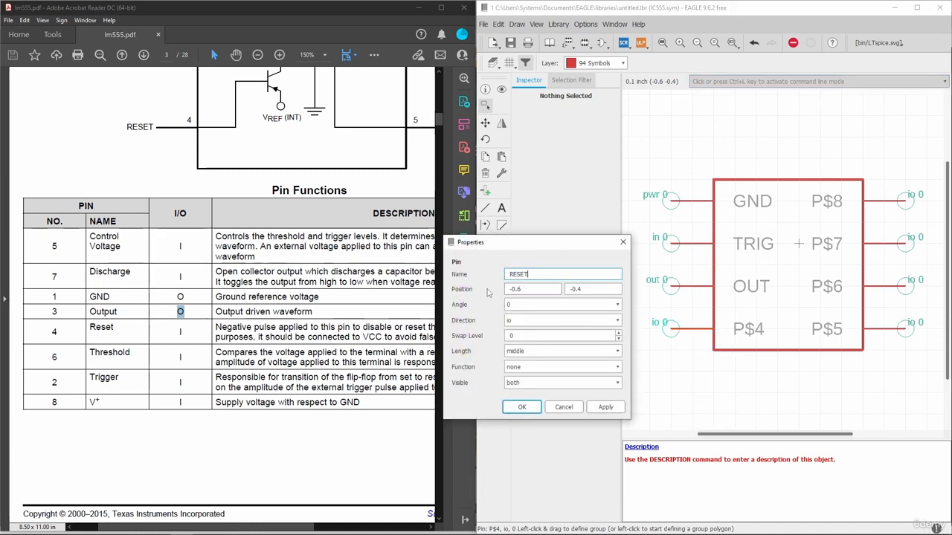
pyautogui.click(606, 408)
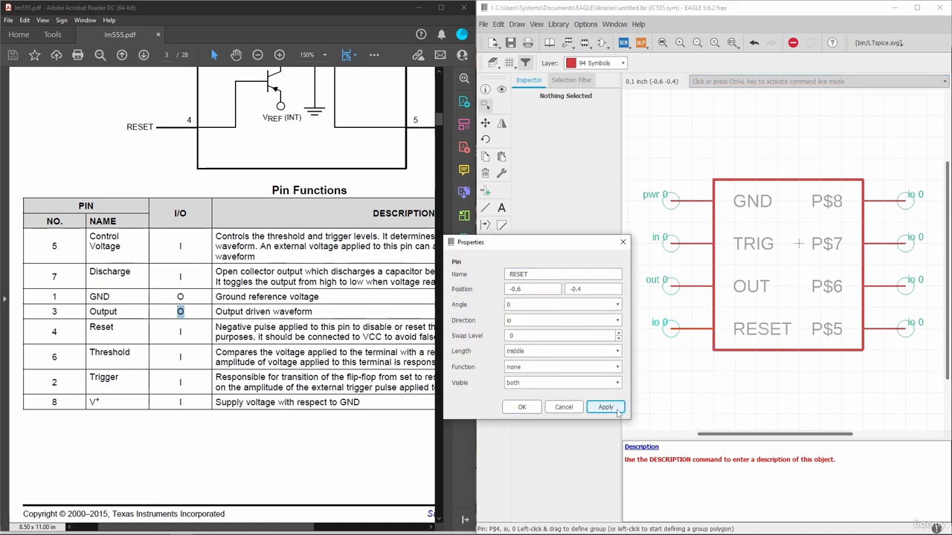
pyautogui.click(526, 322)
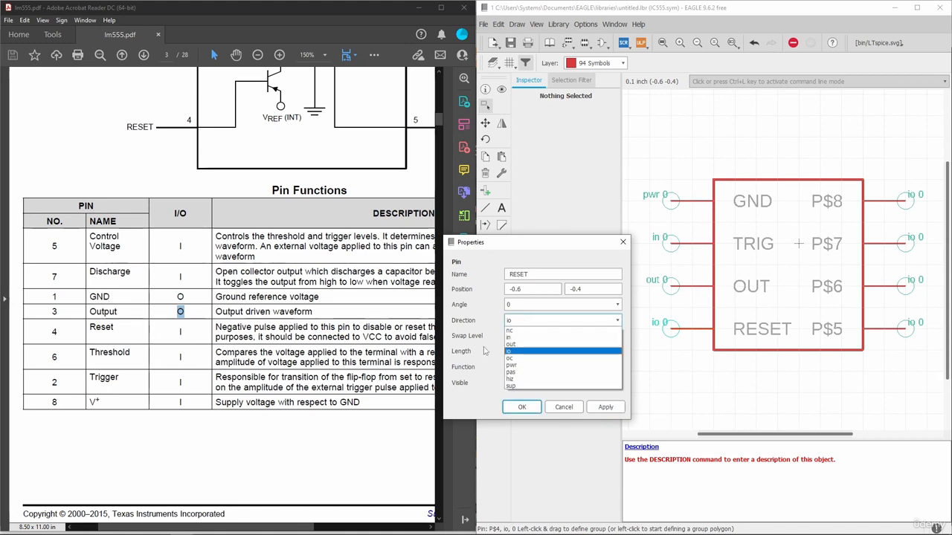
pyautogui.click(518, 337)
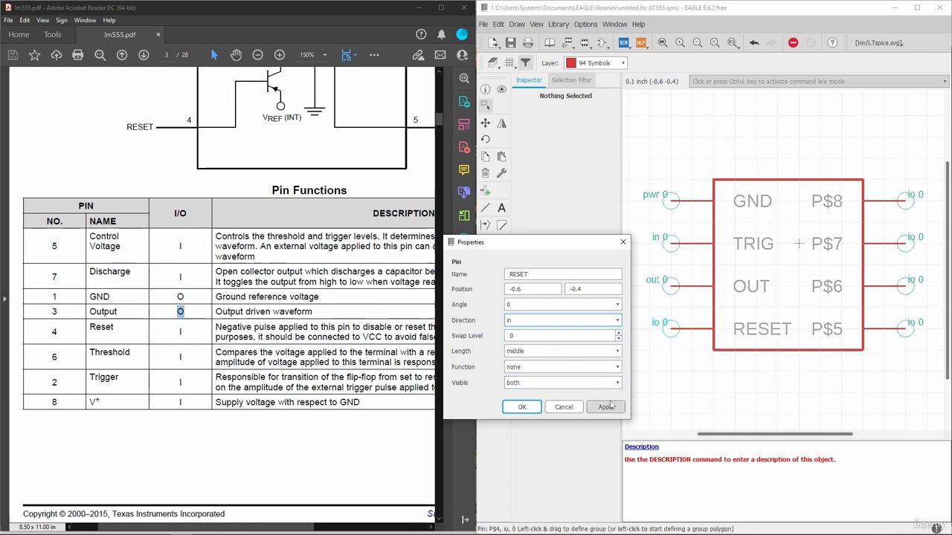
pyautogui.click(587, 407)
pyautogui.click(517, 409)
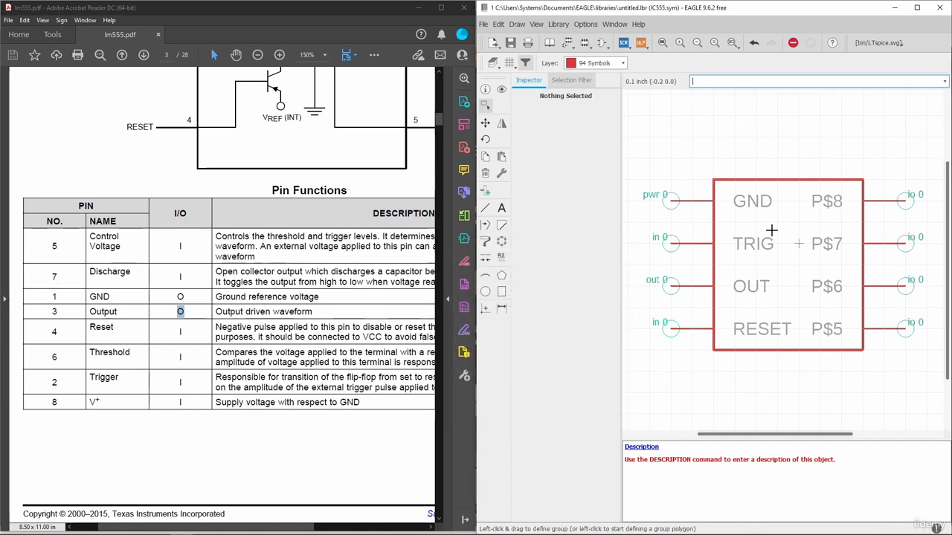
pyautogui.scroll(-2, 724, 178)
pyautogui.scroll(2, 833, 269)
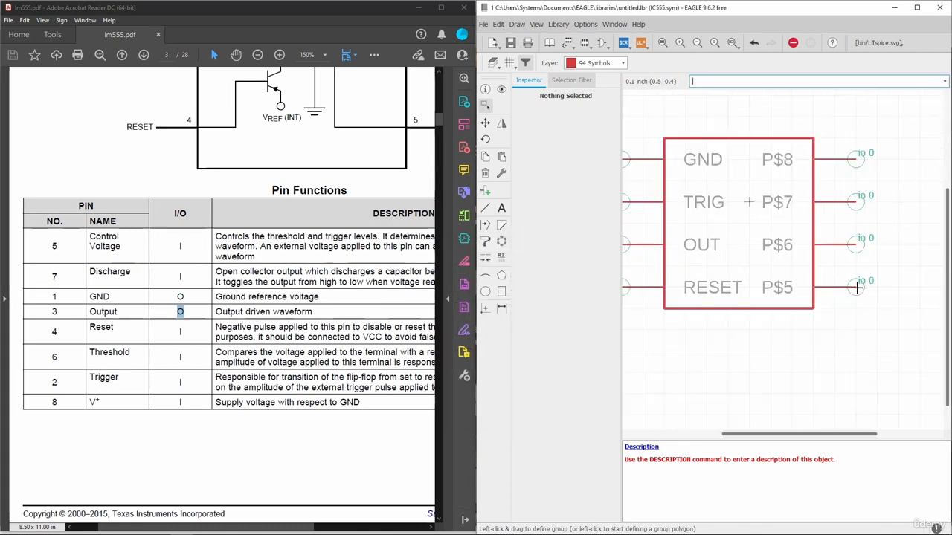
# Rename pin P$5 to CTRL with direction in
pyautogui.rightClick(856, 289)
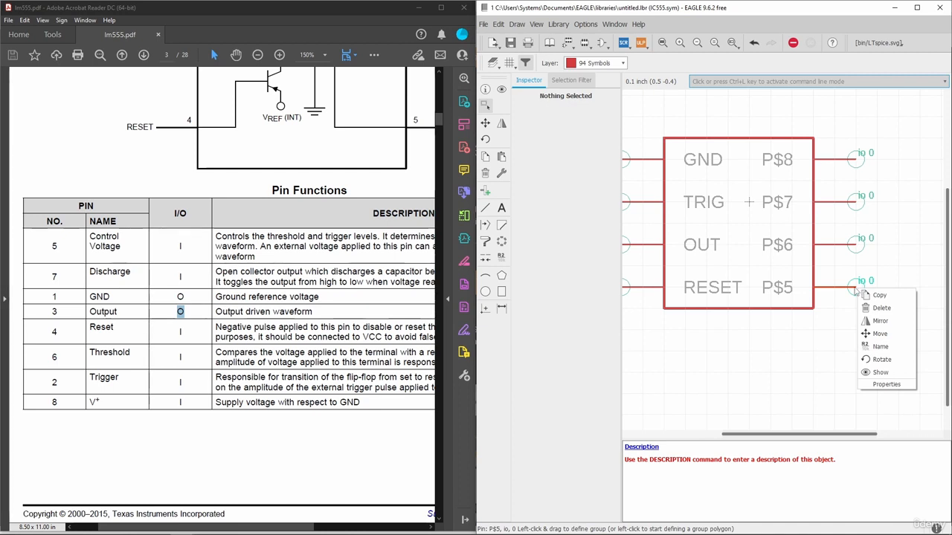
pyautogui.click(886, 385)
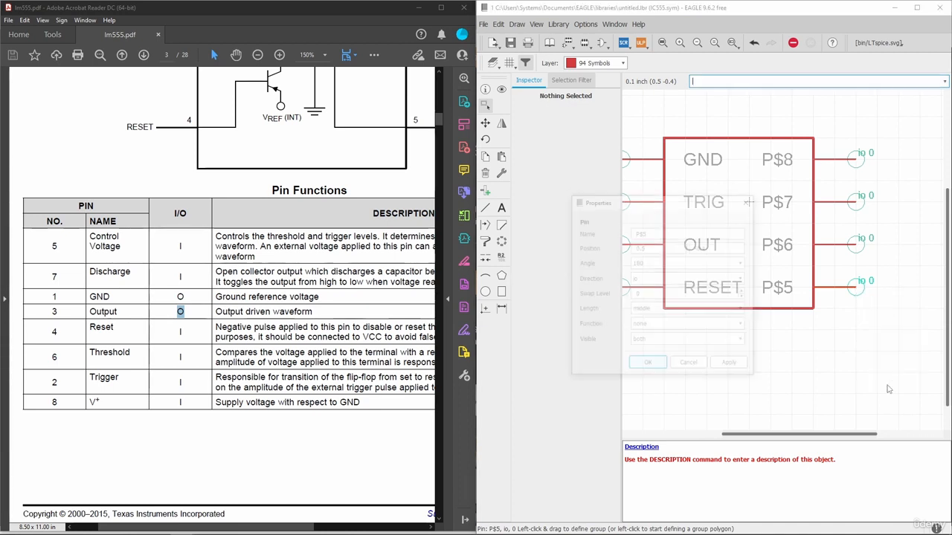
pyautogui.write('CTRL')
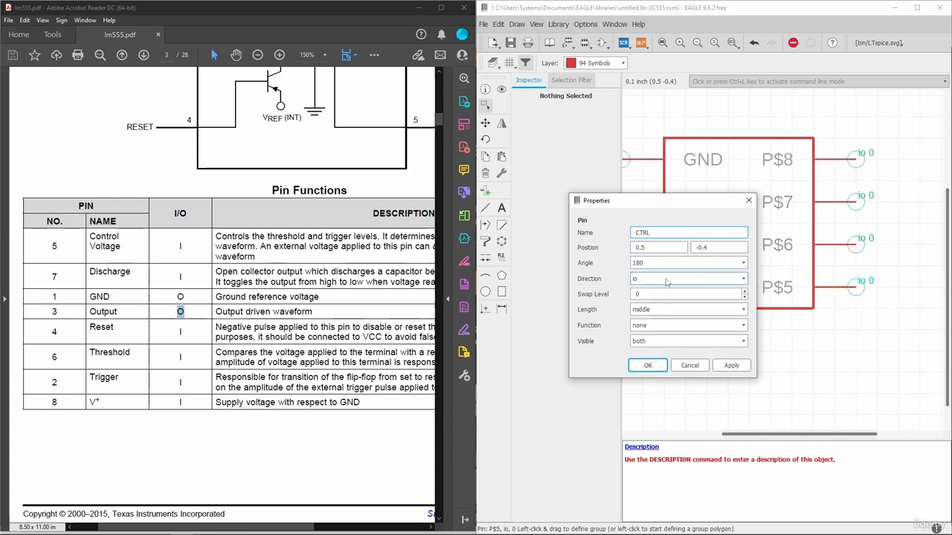
pyautogui.doubleClick(180, 246)
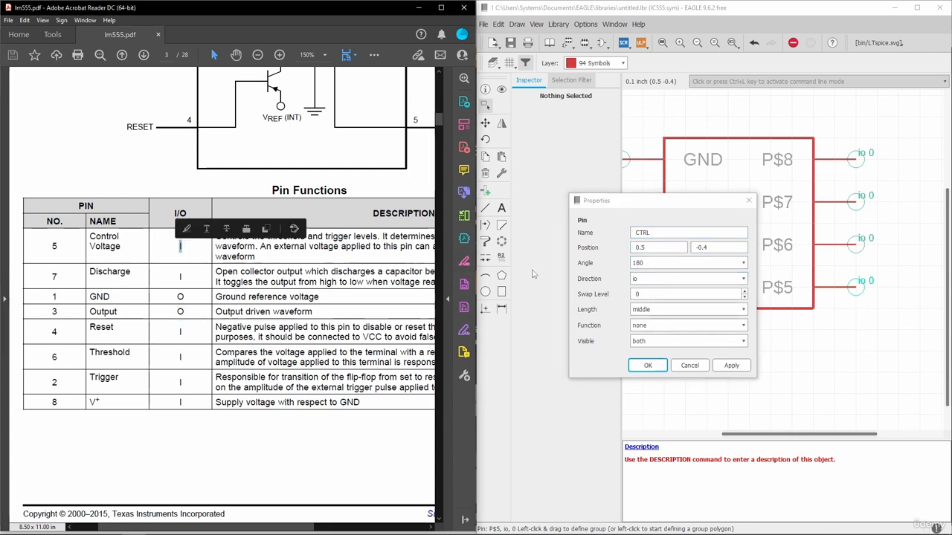
pyautogui.click(649, 280)
pyautogui.click(652, 295)
pyautogui.click(731, 365)
pyautogui.click(648, 365)
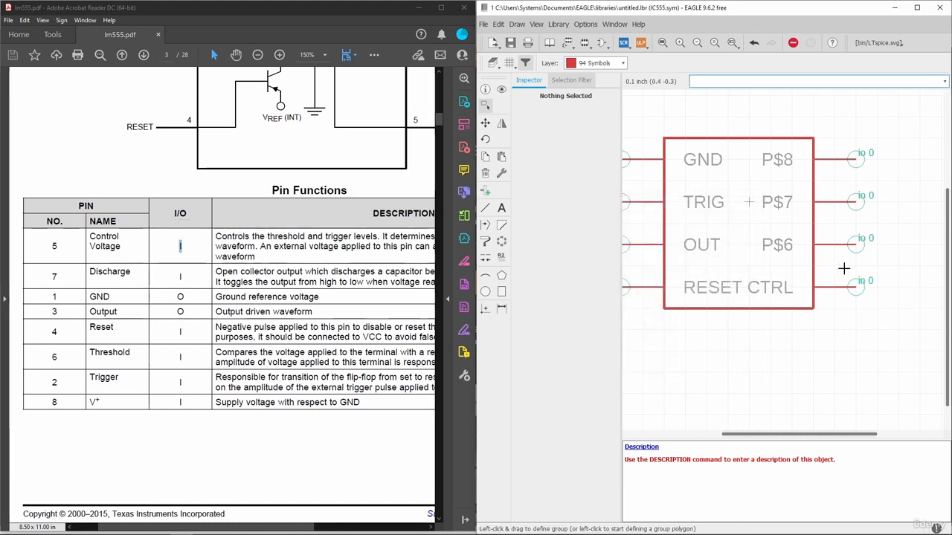
# Rename pin P$6 to THRE with direction in
pyautogui.scroll(-2, 844, 267)
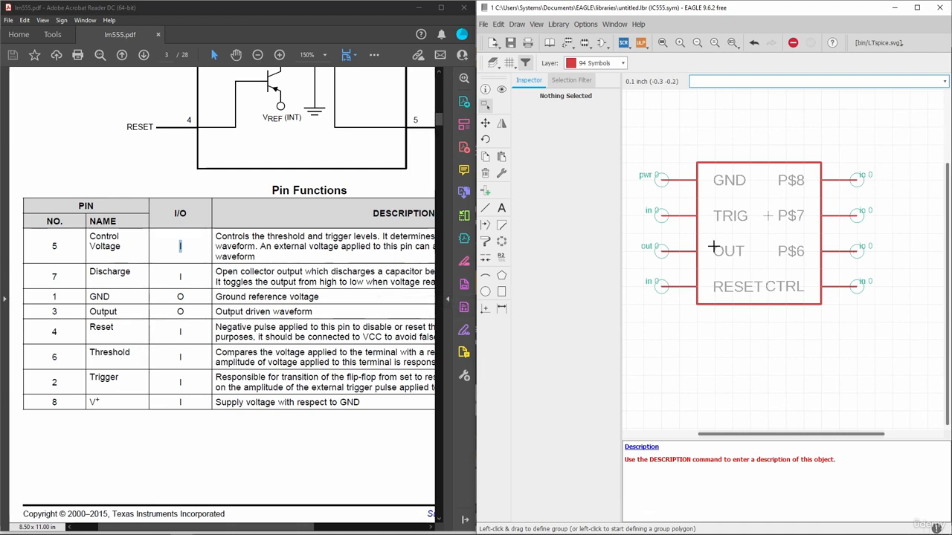
pyautogui.click(884, 350)
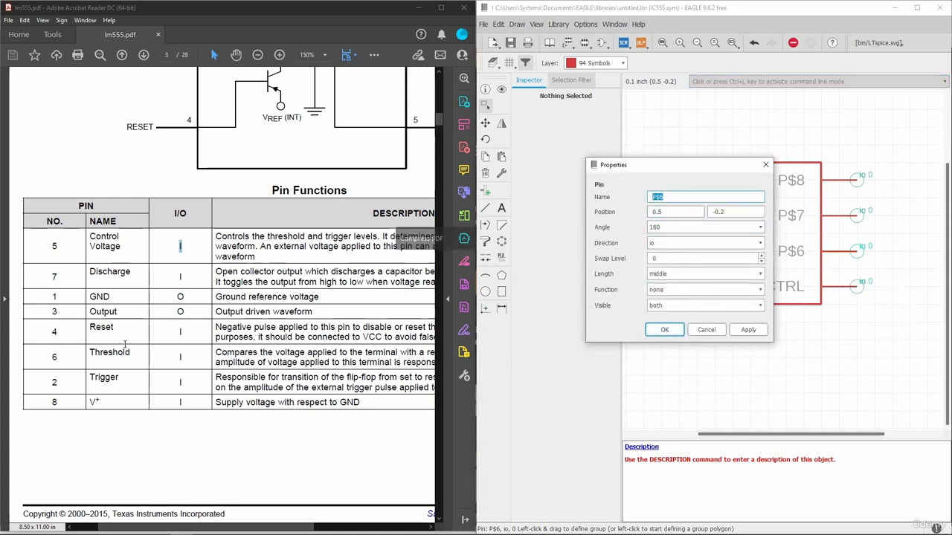
pyautogui.write('THRE')
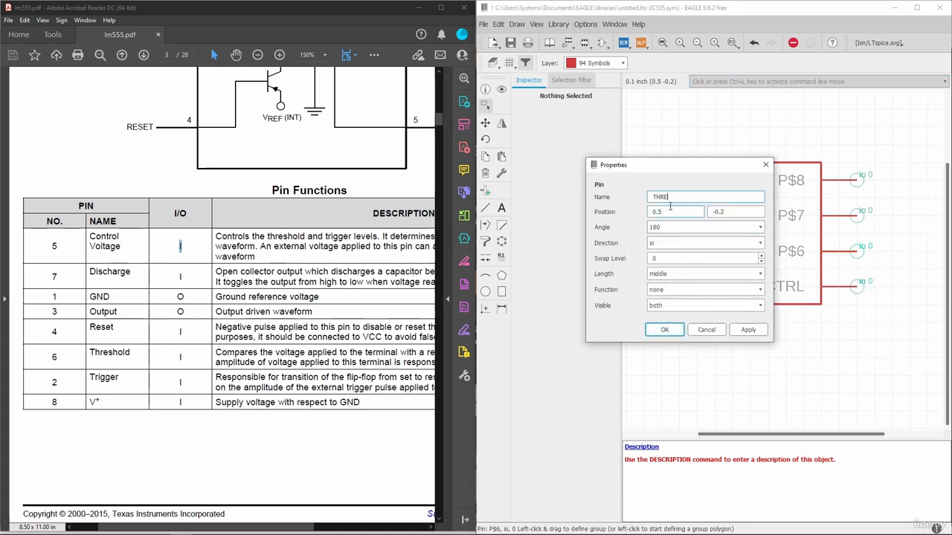
pyautogui.click(705, 244)
pyautogui.click(654, 260)
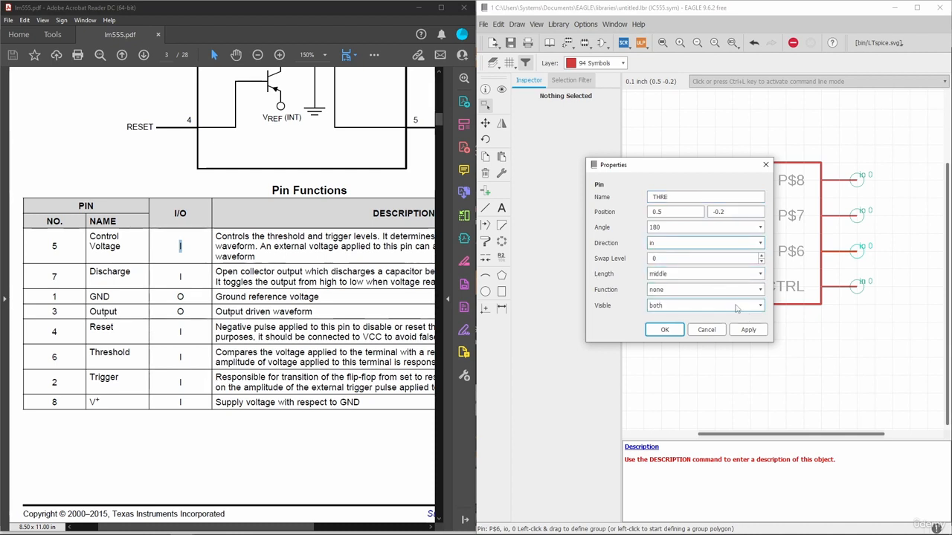
pyautogui.click(748, 330)
pyautogui.click(669, 332)
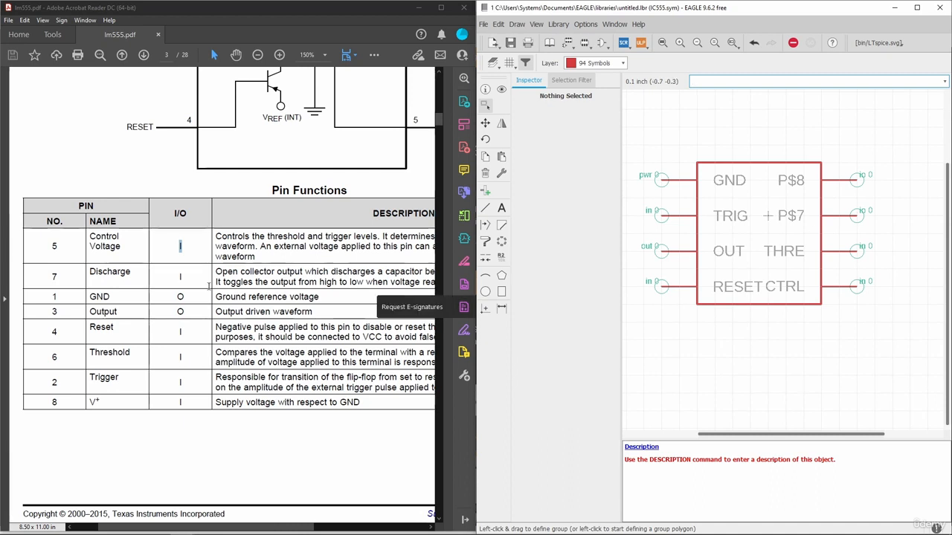
# Rename pin P$7 to DIS and set its direction to in
pyautogui.rightClick(857, 215)
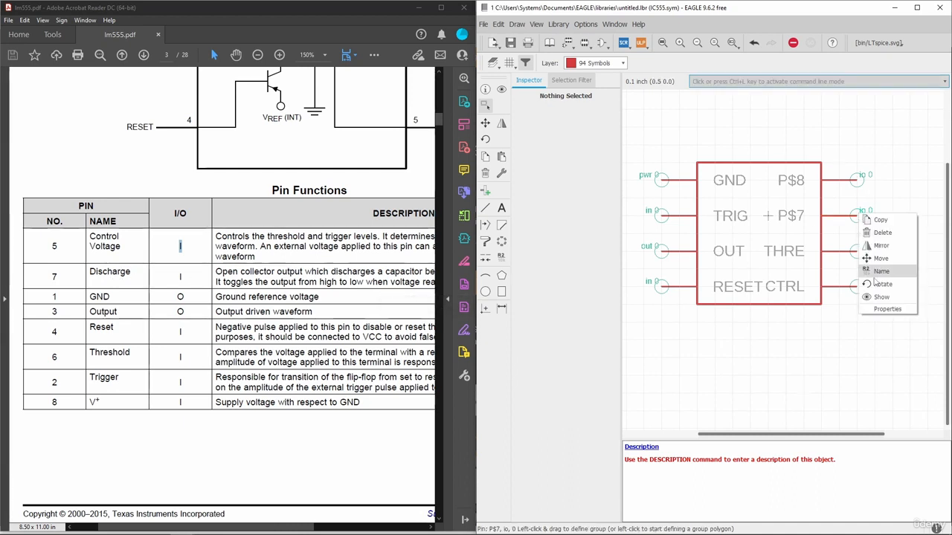
pyautogui.click(889, 310)
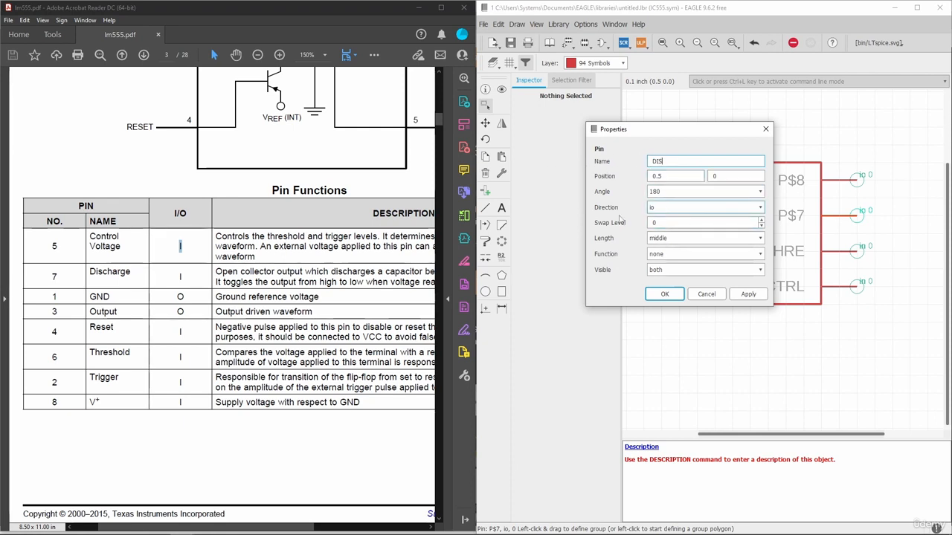
pyautogui.click(670, 211)
pyautogui.click(672, 224)
pyautogui.click(748, 294)
pyautogui.click(664, 293)
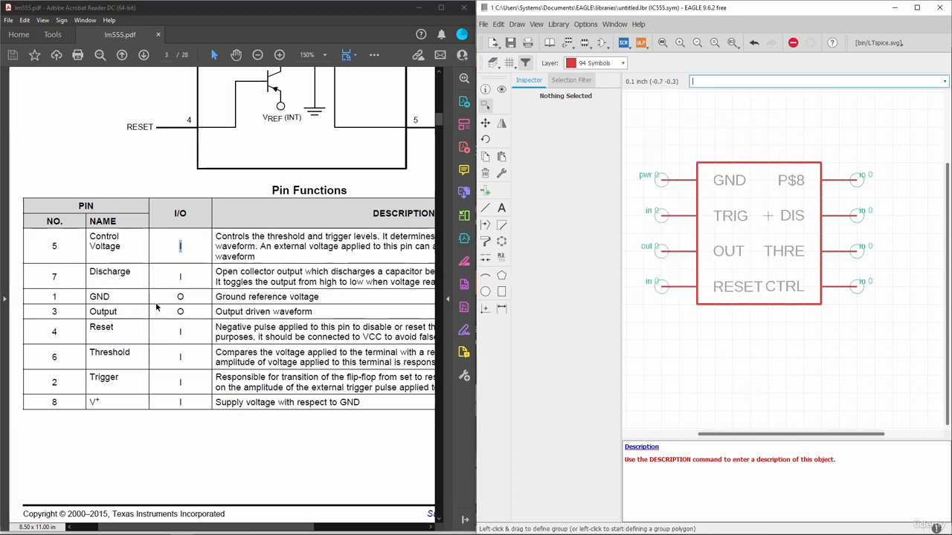
# Rename pin P$8 to V+ with direction pwr, then maximize the EAGLE window
pyautogui.moveTo(89, 402); pyautogui.dragTo(100, 402)
pyautogui.hotkey('ctrl', 'c')
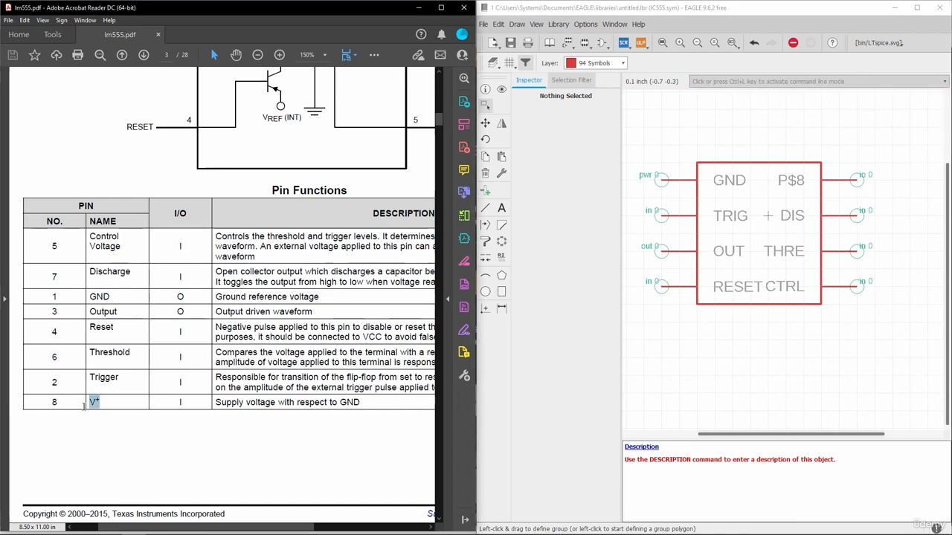
pyautogui.rightClick(857, 179)
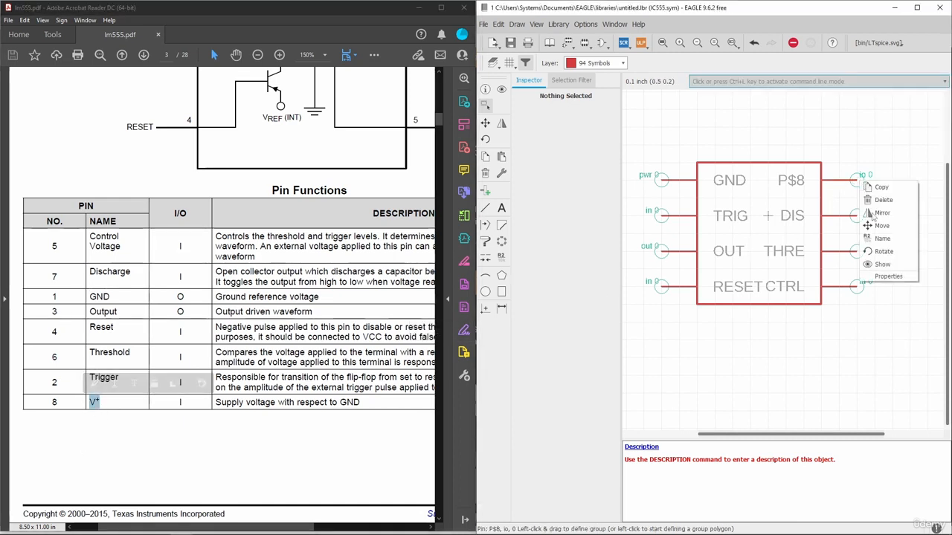
pyautogui.click(887, 276)
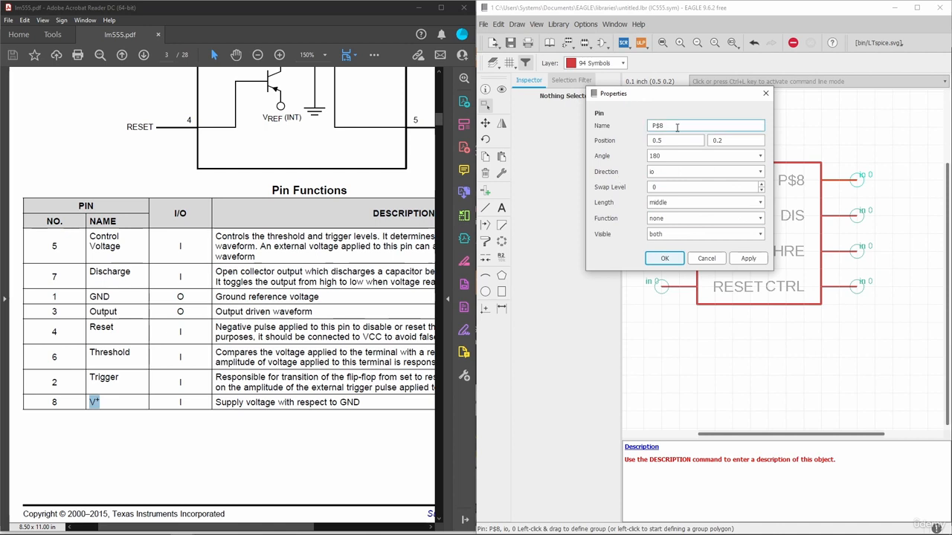
pyautogui.hotkey('ctrl', 'v')
pyautogui.click(674, 173)
pyautogui.click(667, 213)
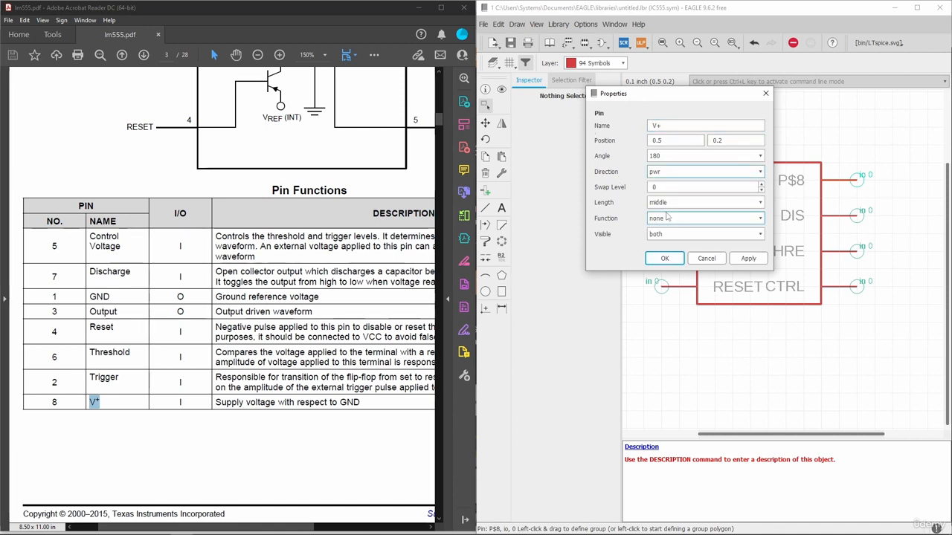
pyautogui.click(662, 258)
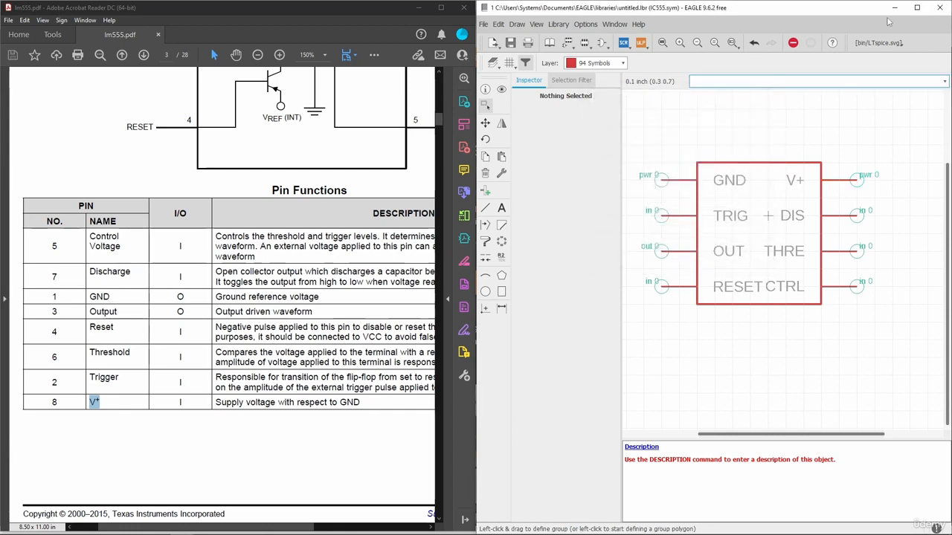
pyautogui.click(916, 9)
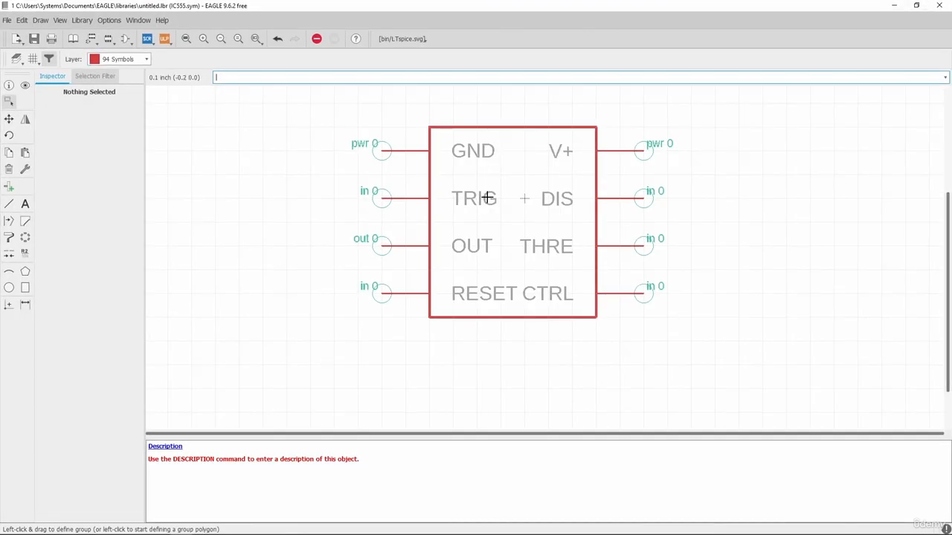
# Move the symbol outline's right edge further right to widen it
pyautogui.scroll(-1, 461, 298)
pyautogui.scroll(1, 507, 273)
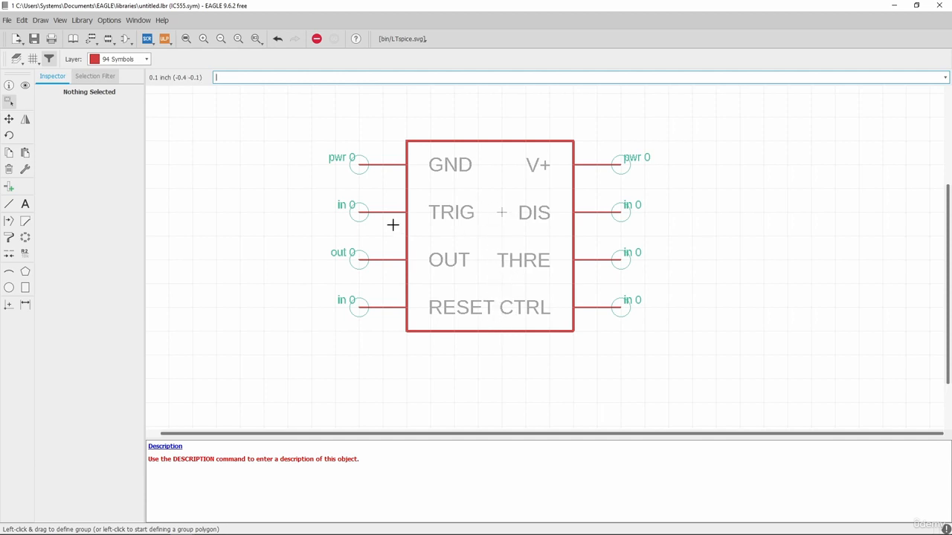
pyautogui.click(9, 119)
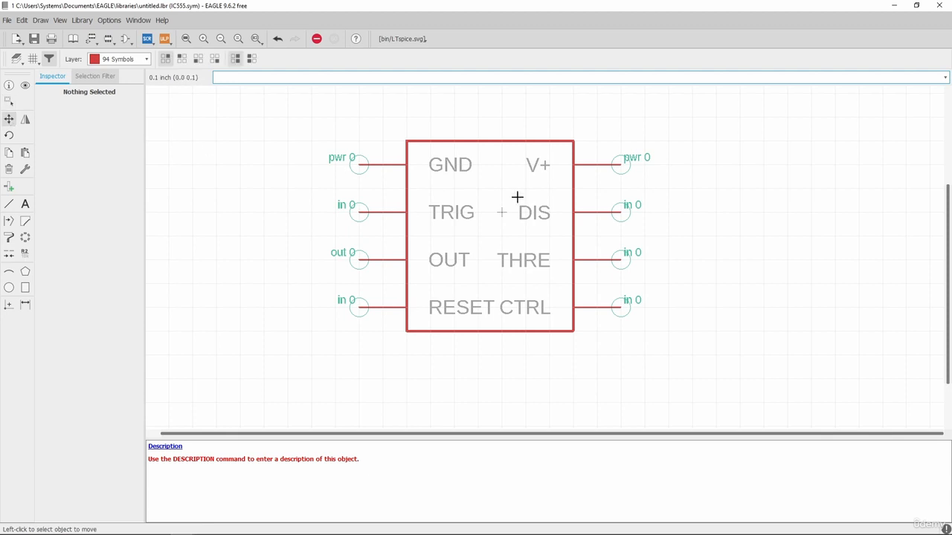
pyautogui.click(572, 238)
pyautogui.click(591, 239)
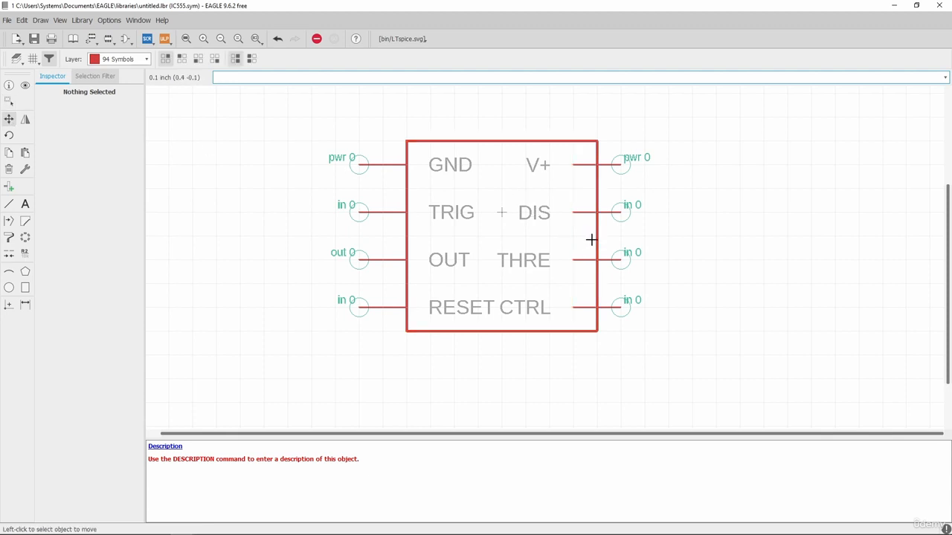
# Group the four right-side pins and move them out to the widened edge
pyautogui.click(9, 101)
pyautogui.moveTo(670, 144); pyautogui.dragTo(605, 332)
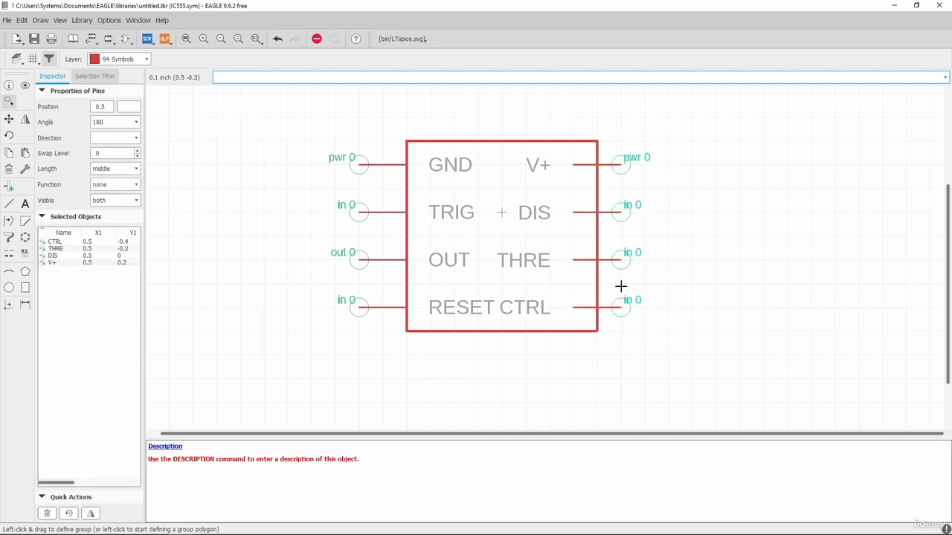
pyautogui.click(9, 119)
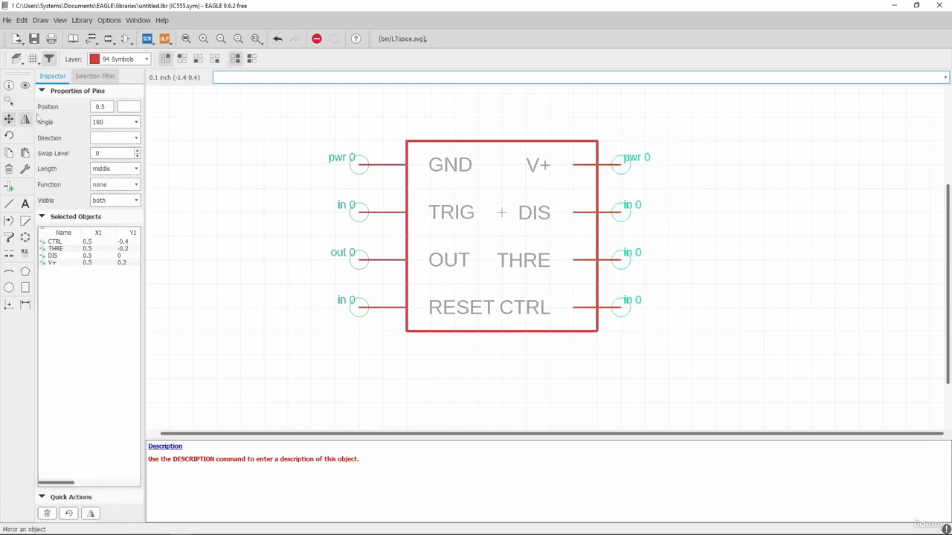
pyautogui.rightClick(721, 164)
pyautogui.click(740, 167)
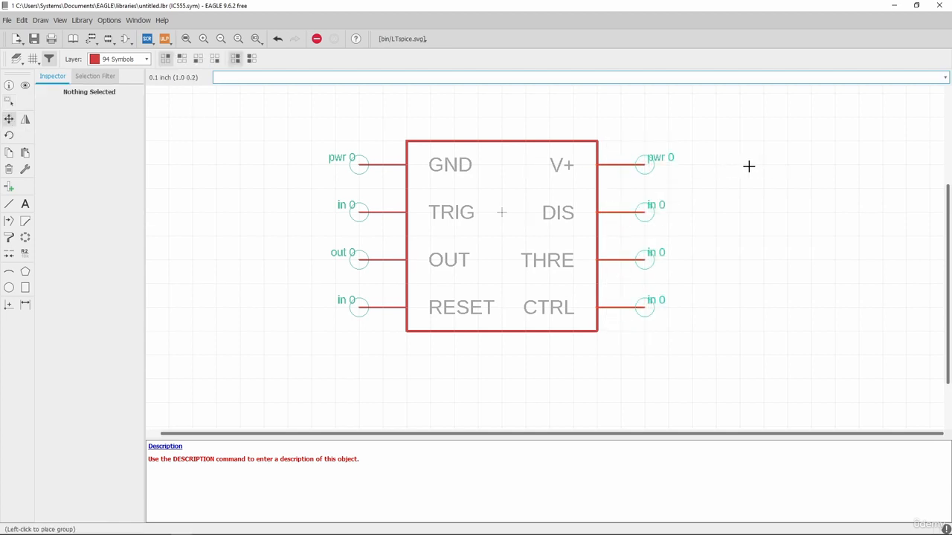
pyautogui.click(749, 167)
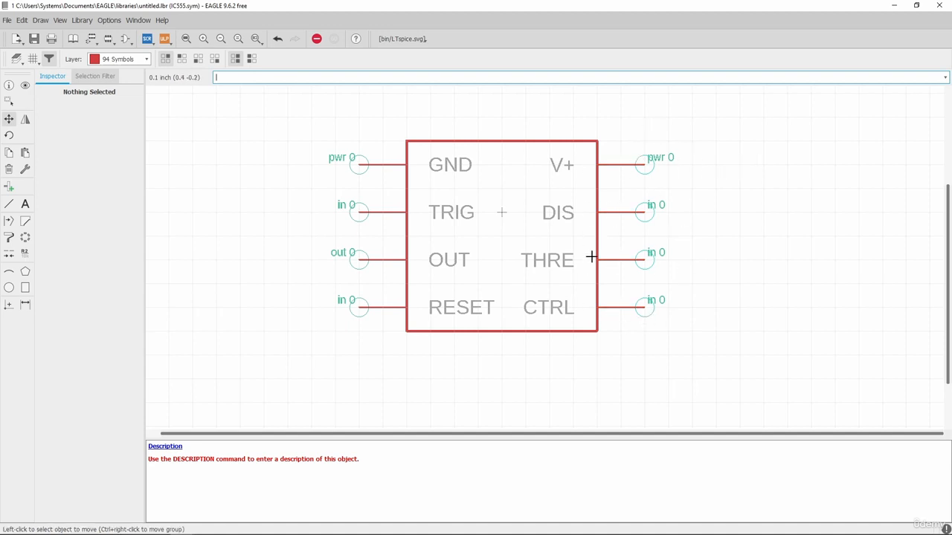
pyautogui.scroll(-1, 431, 250)
pyautogui.scroll(1, 478, 250)
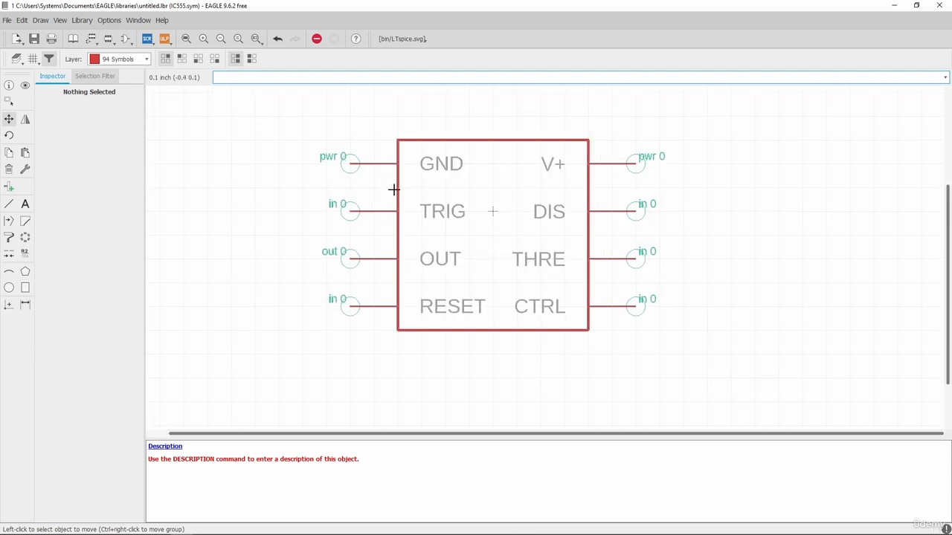
# Save the library as PC_IC_IC555.lbr, overwriting the existing file
pyautogui.click(34, 39)
pyautogui.moveTo(135, 22); pyautogui.dragTo(460, 31)
pyautogui.click(542, 46)
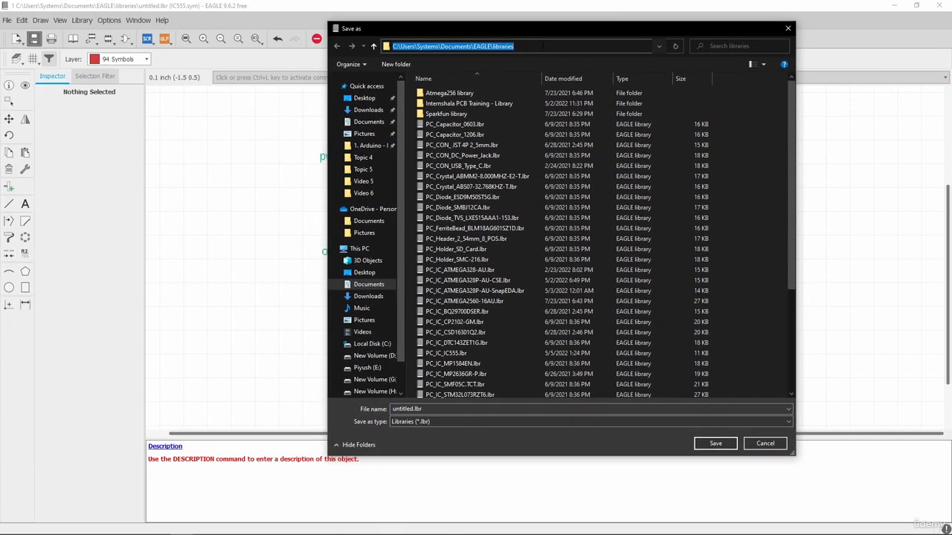
pyautogui.click(543, 47)
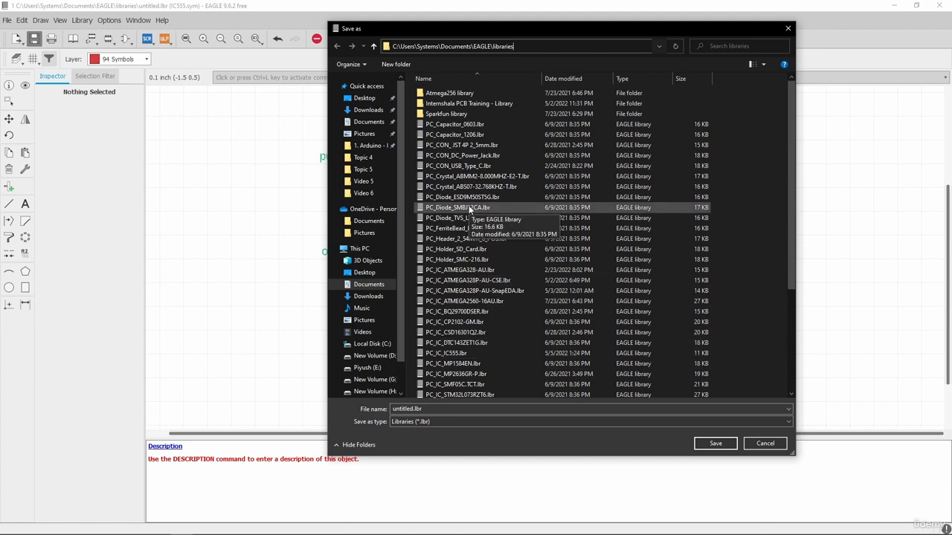
pyautogui.click(411, 410)
pyautogui.doubleClick(407, 408)
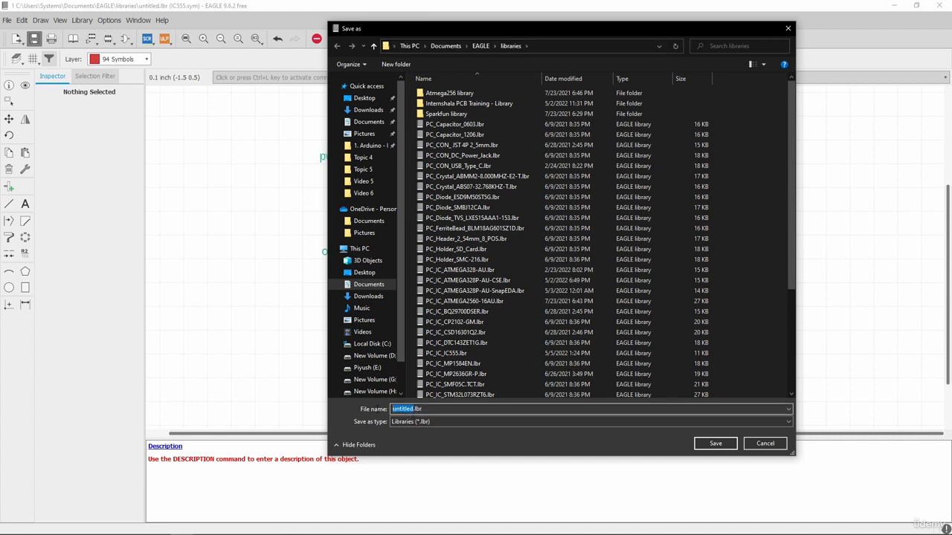
pyautogui.write('PC_IC_IC555')
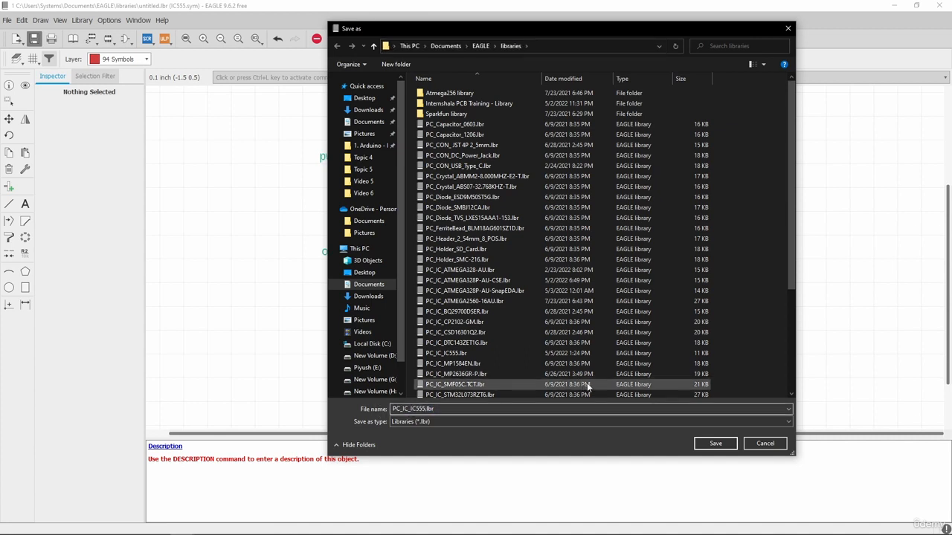
pyautogui.click(715, 444)
pyautogui.moveTo(682, 418); pyautogui.dragTo(523, 112)
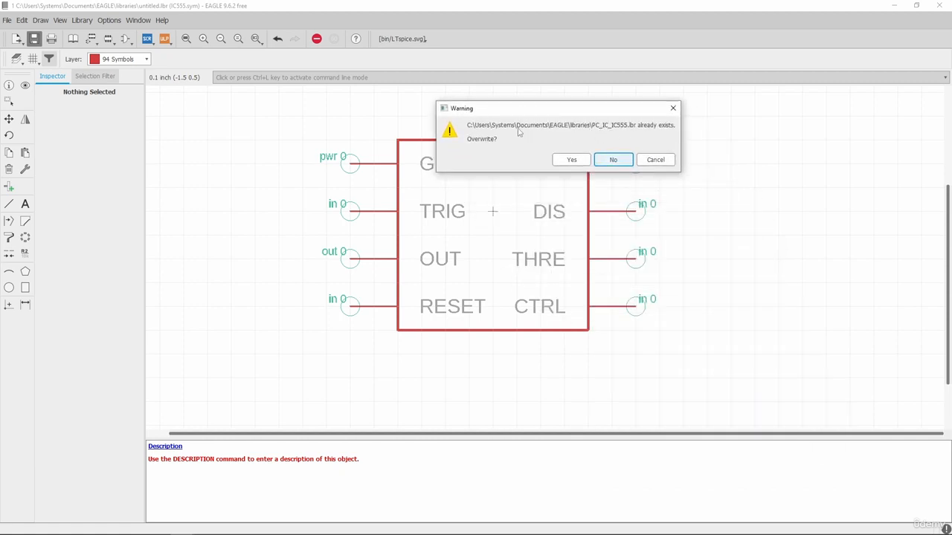
pyautogui.click(571, 160)
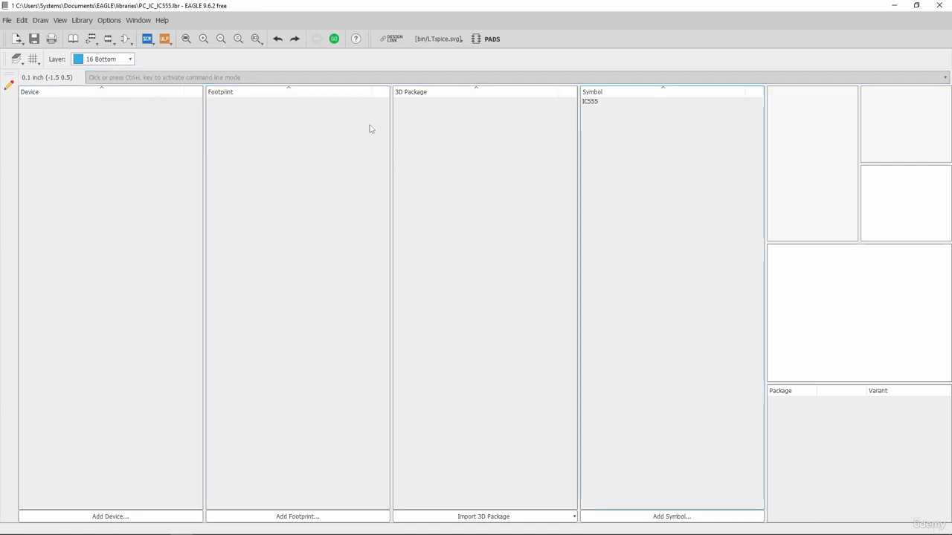
# Open the IC555 symbol, set its description to 'IC555 Timer IC', and save the library
pyautogui.click(637, 103)
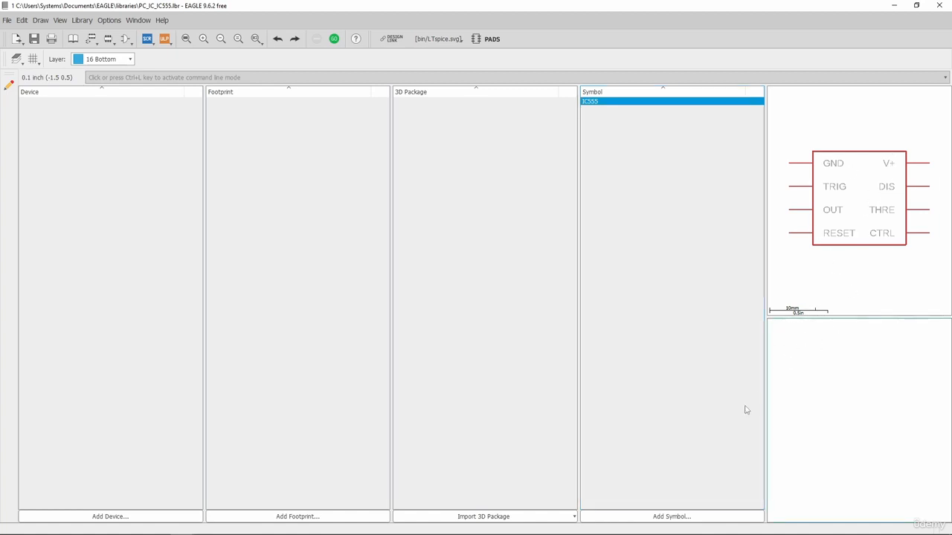
pyautogui.doubleClick(589, 101)
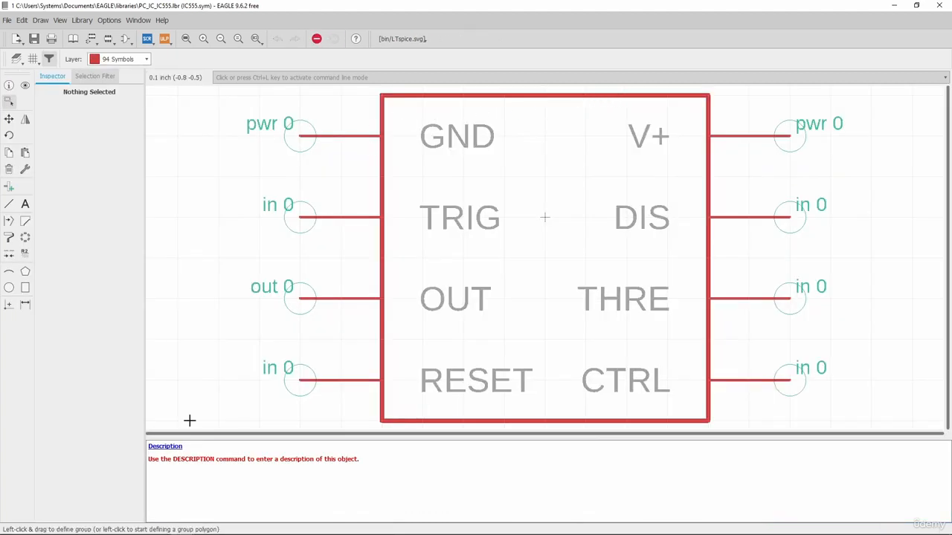
pyautogui.click(162, 448)
pyautogui.moveTo(139, 340); pyautogui.dragTo(615, 91)
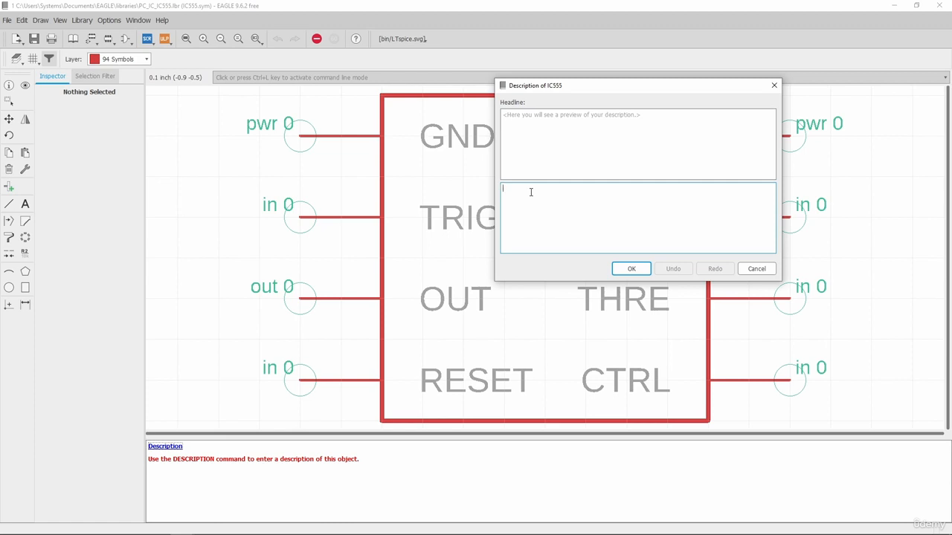
pyautogui.write('IC555 Timer IC')
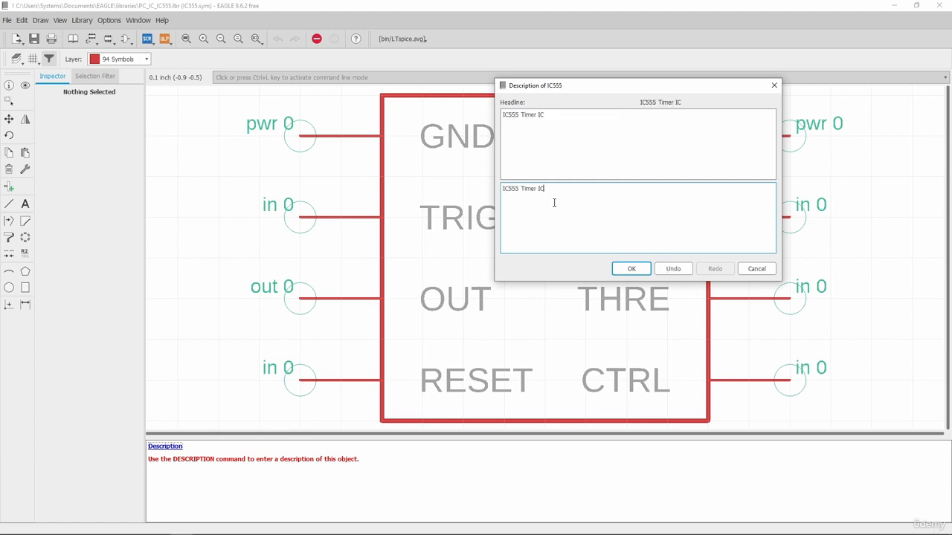
pyautogui.click(631, 268)
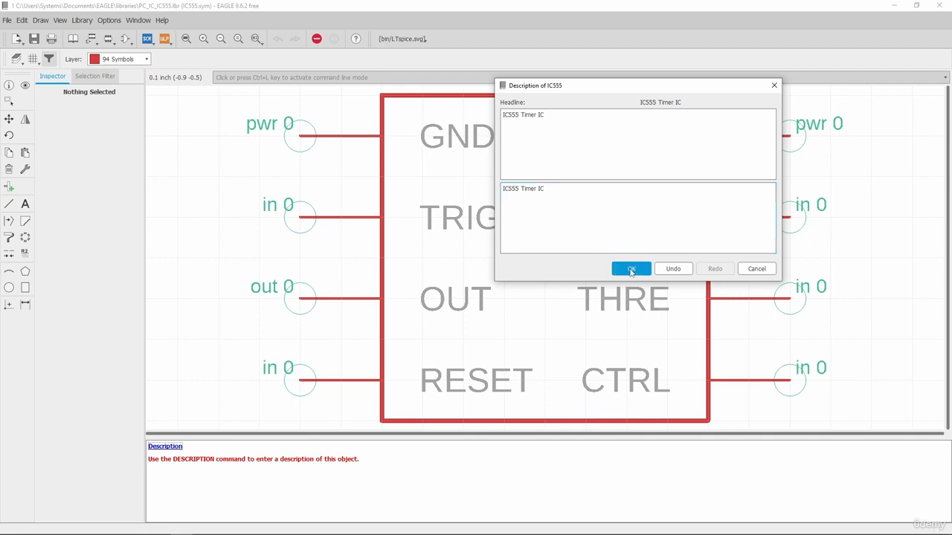
pyautogui.click(34, 40)
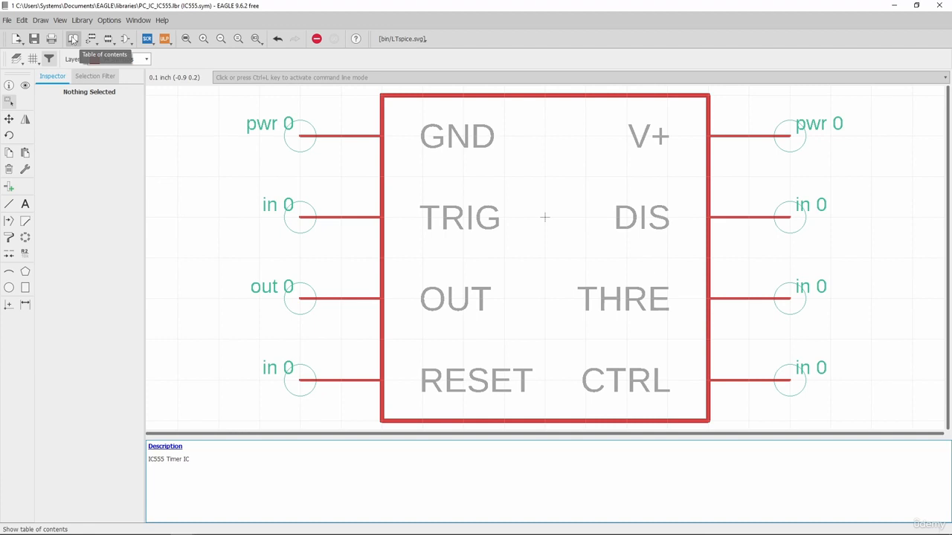
# Return to the table of contents and preview IC555 with its 'IC555 Timer IC' description
pyautogui.click(73, 39)
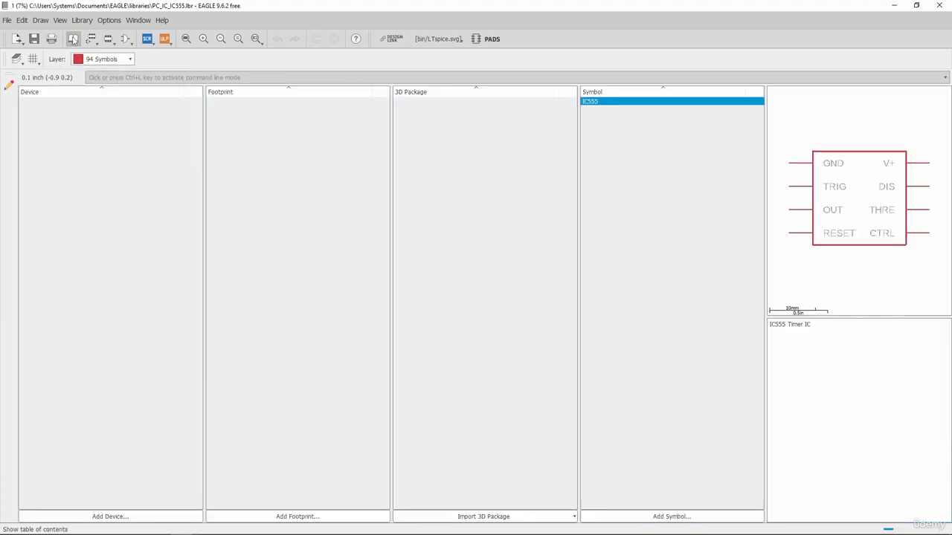
pyautogui.click(622, 134)
pyautogui.click(597, 105)
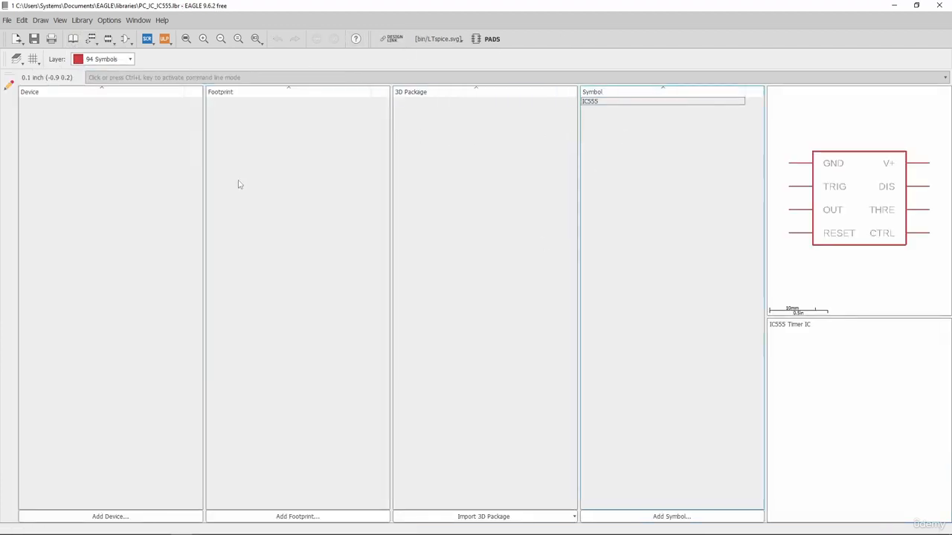
pyautogui.click(636, 104)
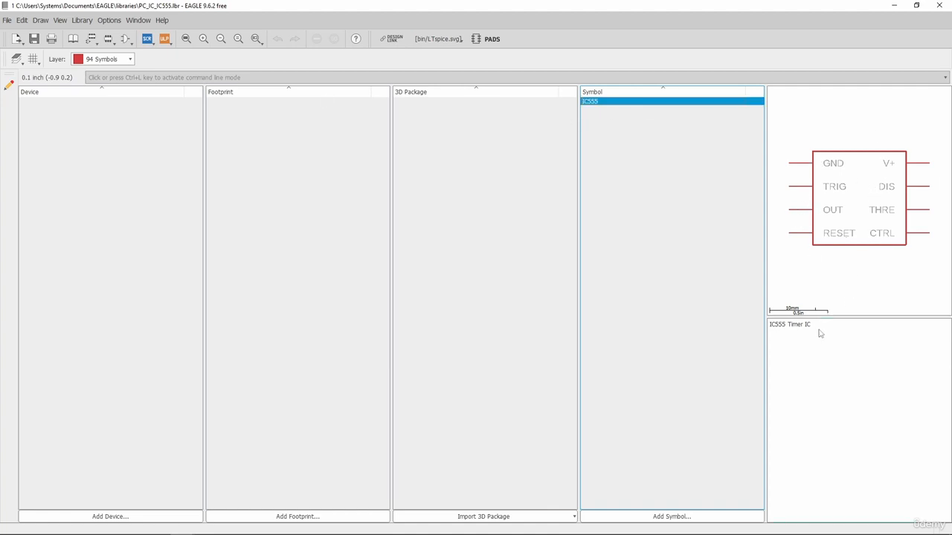
pyautogui.click(775, 330)
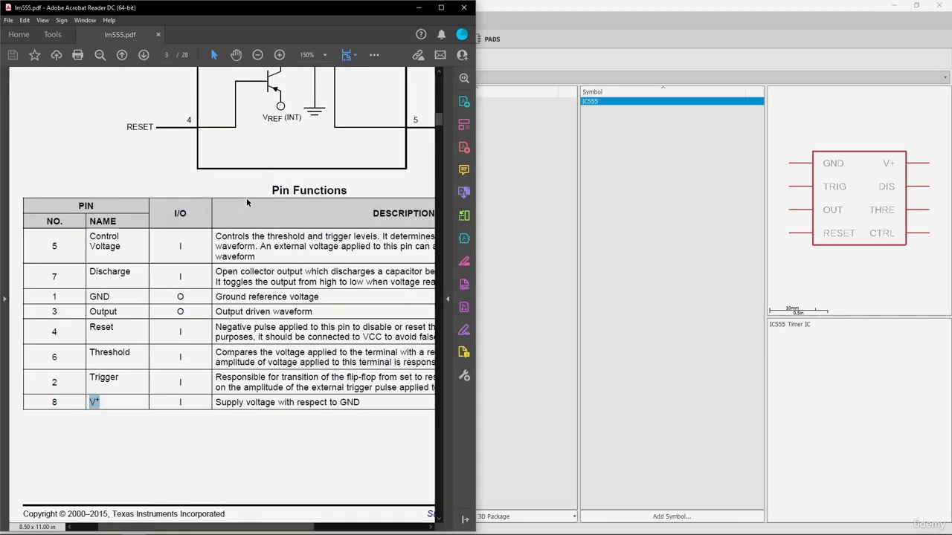
# Find the LM555 Device Information table and highlight the SOIC, PDIP and VSSOP package names
pyautogui.keyDown('ctrl'); pyautogui.scroll(-2, 208, 203); pyautogui.keyUp('ctrl')
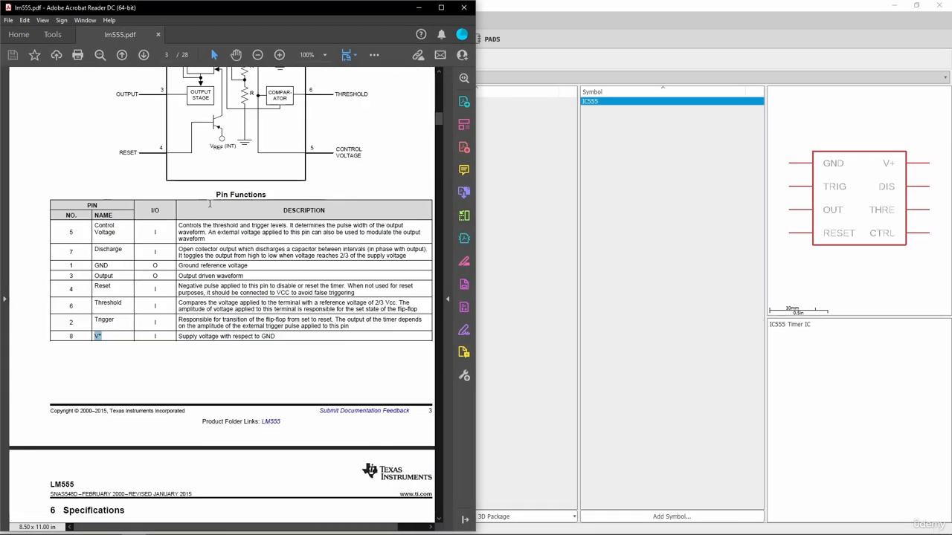
pyautogui.moveTo(442, 118); pyautogui.dragTo(440, 78)
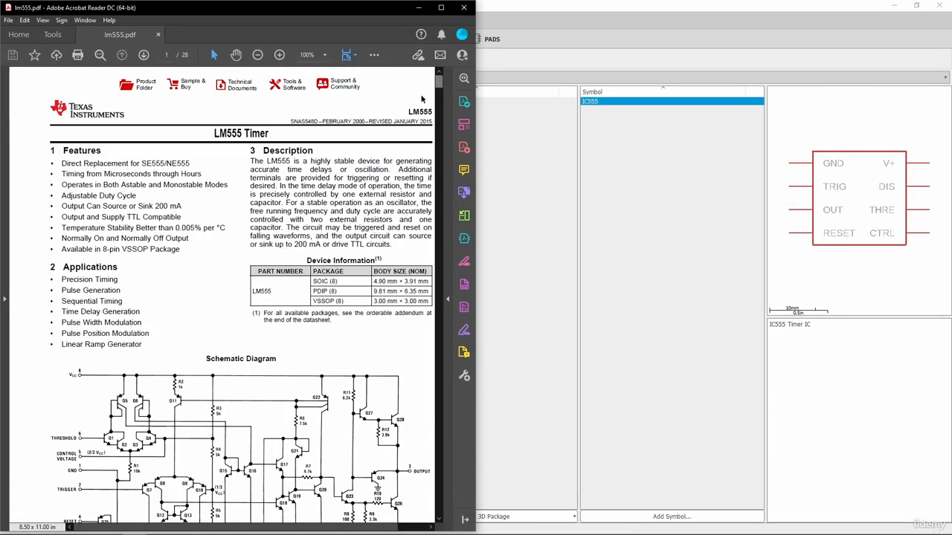
pyautogui.keyDown('ctrl'); pyautogui.scroll(1, 321, 274); pyautogui.keyUp('ctrl')
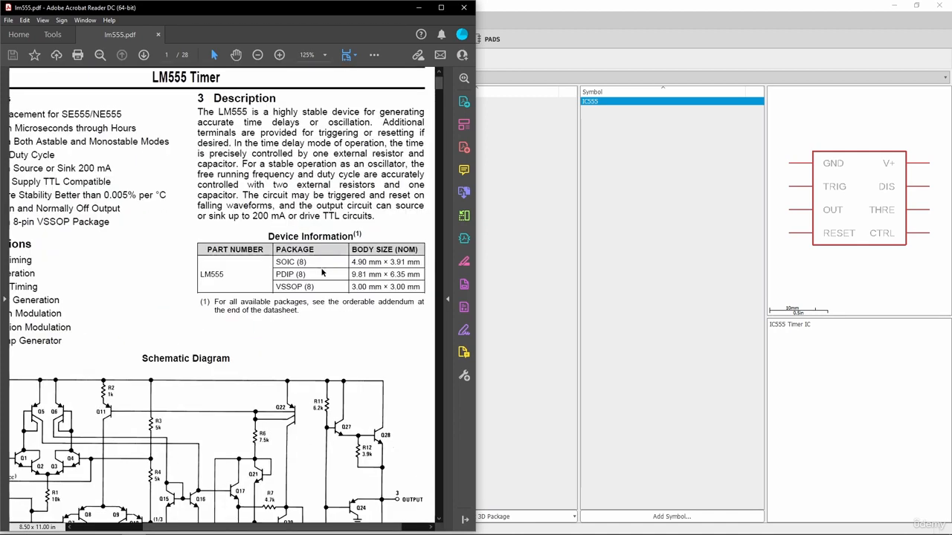
pyautogui.keyDown('ctrl'); pyautogui.scroll(1, 322, 274); pyautogui.keyUp('ctrl')
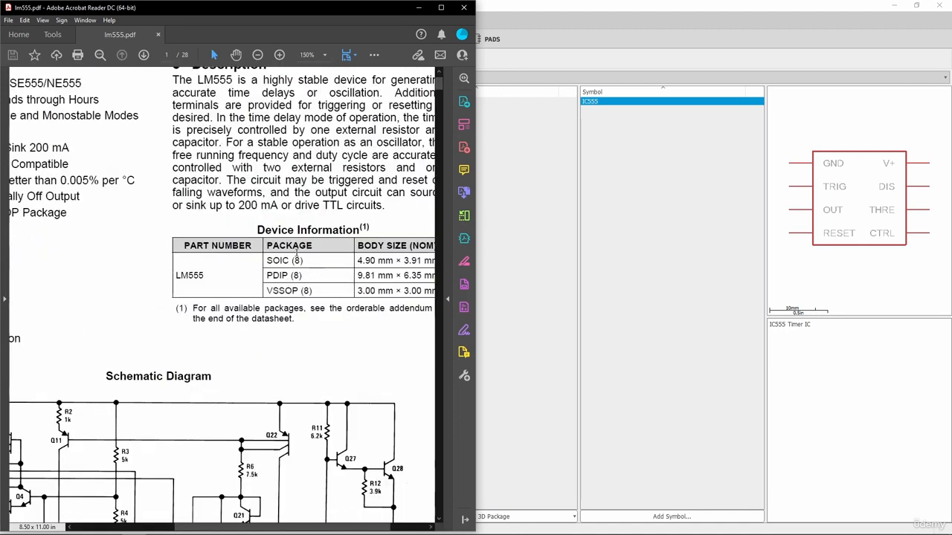
pyautogui.doubleClick(202, 275)
pyautogui.click(275, 262)
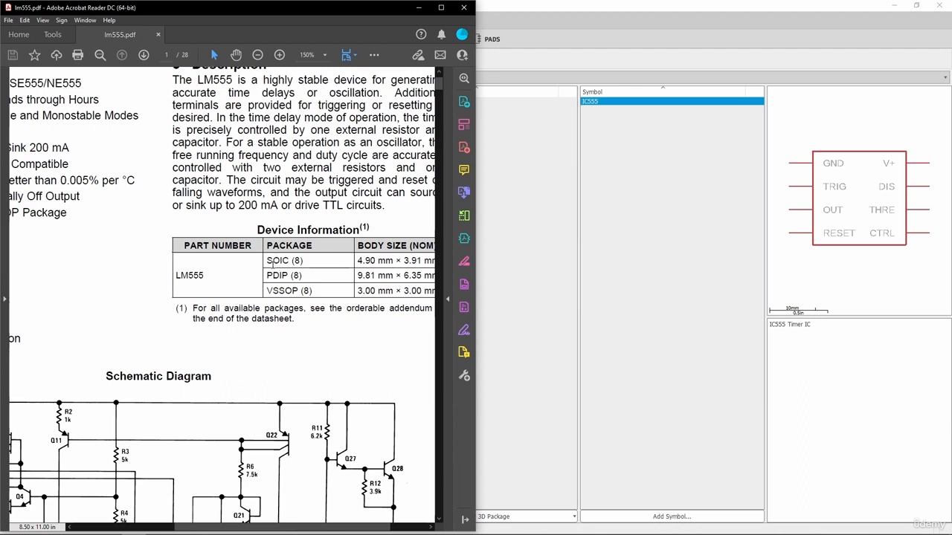
pyautogui.moveTo(288, 261); pyautogui.dragTo(279, 260)
pyautogui.moveTo(289, 275); pyautogui.dragTo(267, 290)
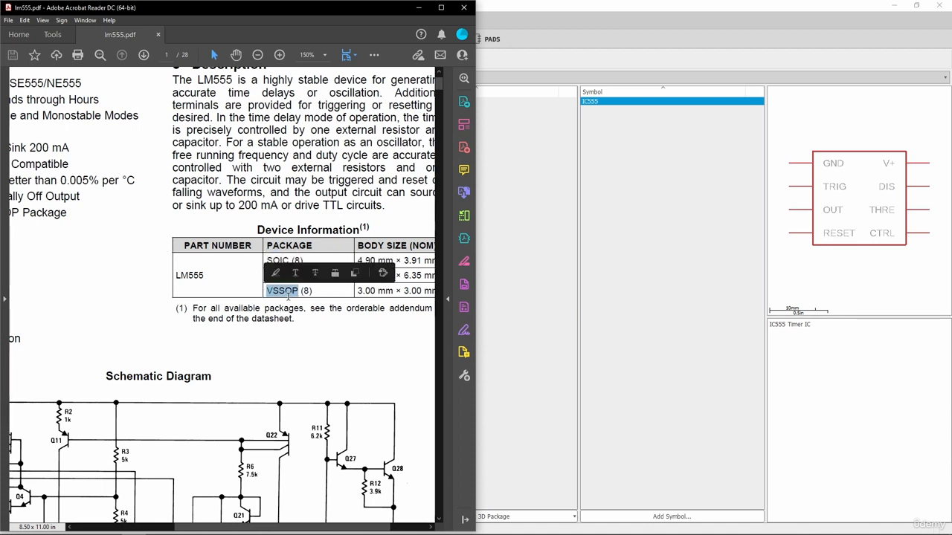
pyautogui.click(299, 291)
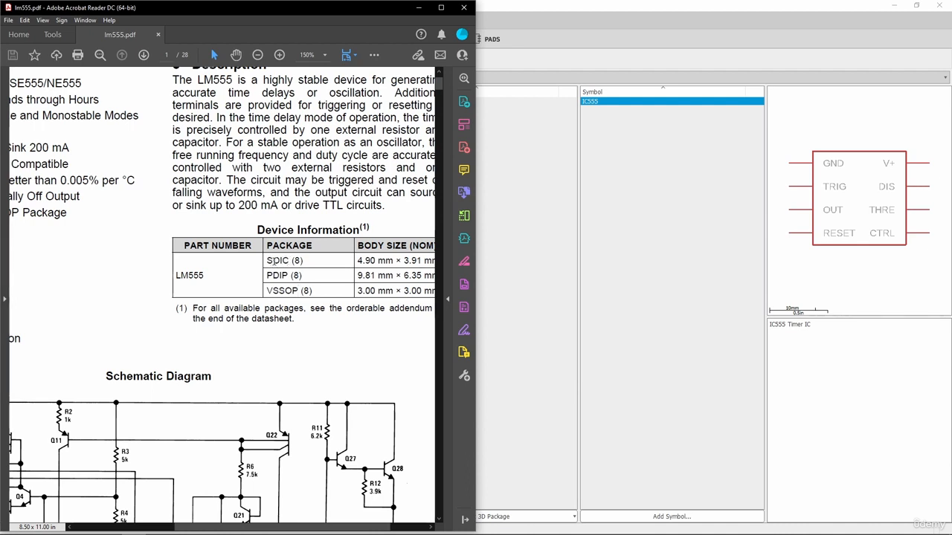
pyautogui.moveTo(300, 260); pyautogui.dragTo(292, 261)
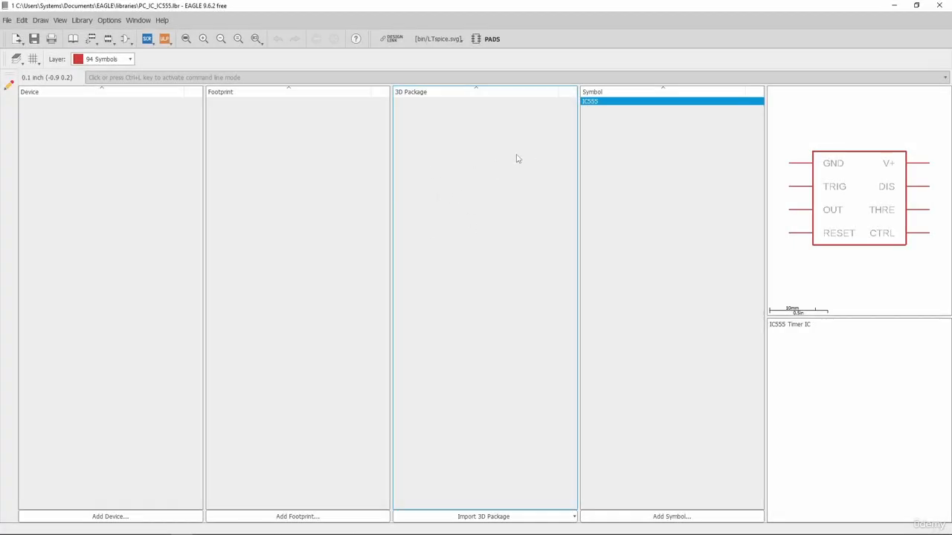
# Use Import 3D Package's Add from web option to browse public packages
pyautogui.click(503, 519)
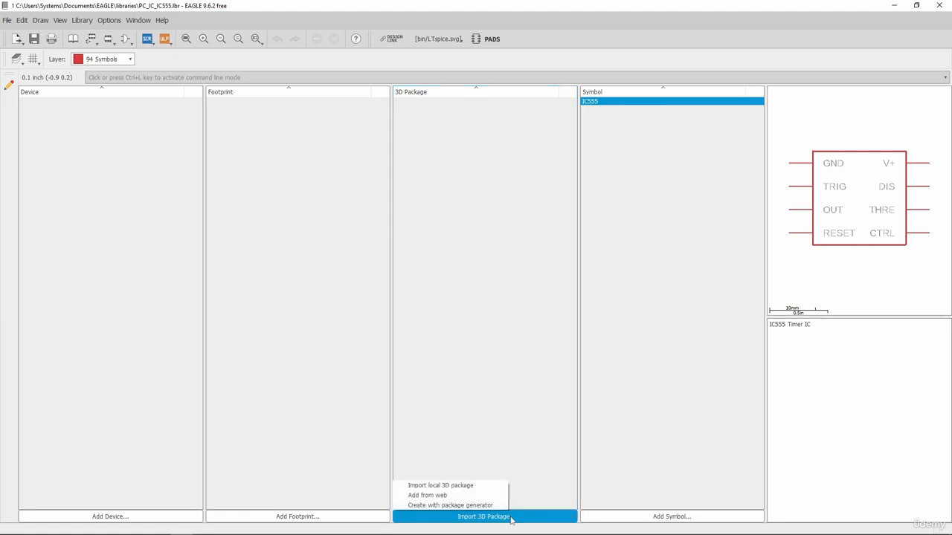
pyautogui.click(433, 497)
pyautogui.moveTo(377, 79); pyautogui.dragTo(538, 27)
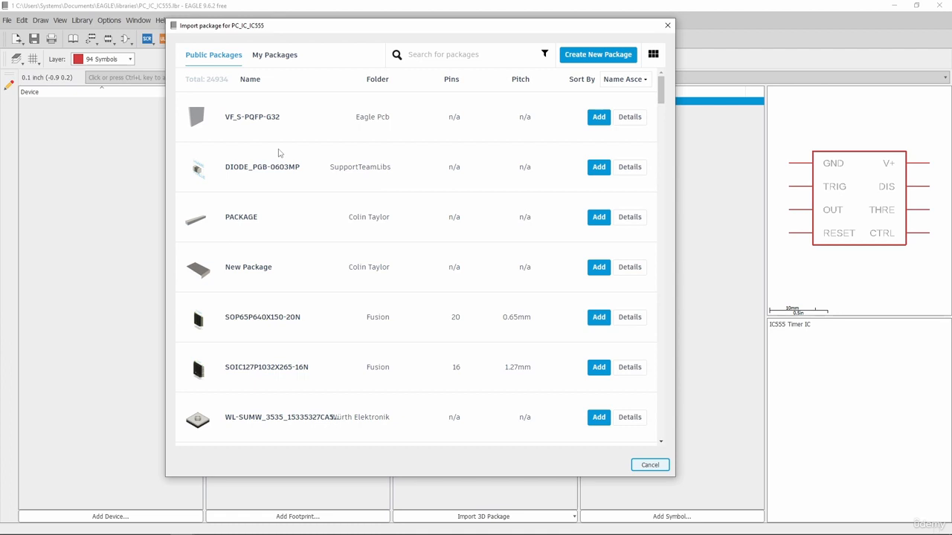
# Search the public packages for 'SOIC' and add SOIC127P600X175-8N to the library
pyautogui.click(446, 54)
pyautogui.write('SOIC')
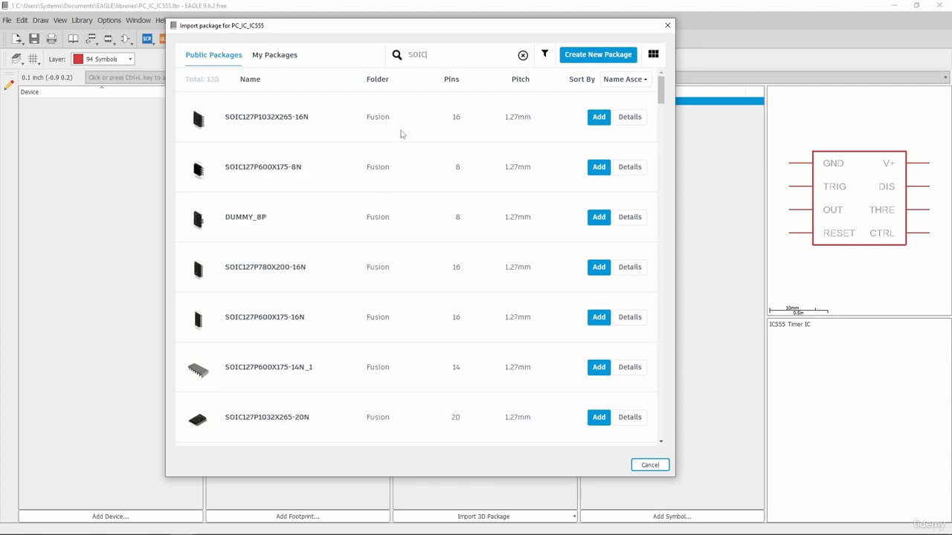
pyautogui.scroll(-6, 409, 149)
pyautogui.moveTo(664, 110); pyautogui.dragTo(661, 85)
pyautogui.moveTo(456, 168); pyautogui.dragTo(447, 168)
pyautogui.click(460, 174)
pyautogui.scroll(-1, 450, 194)
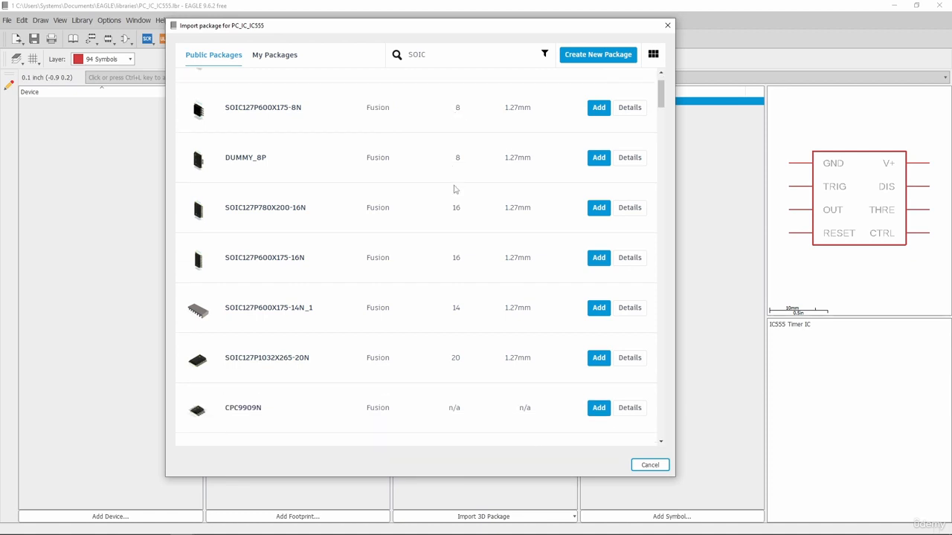
pyautogui.scroll(-2, 455, 190)
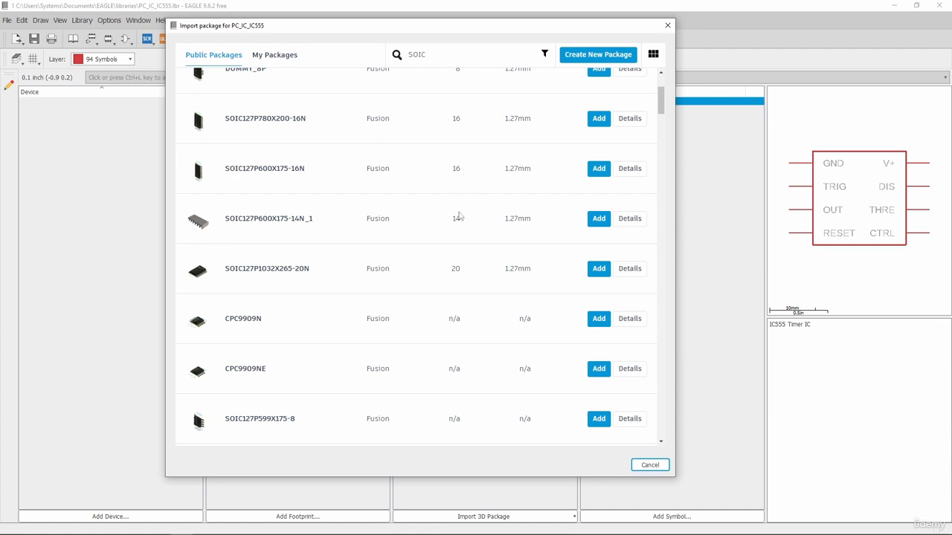
pyautogui.scroll(3, 460, 258)
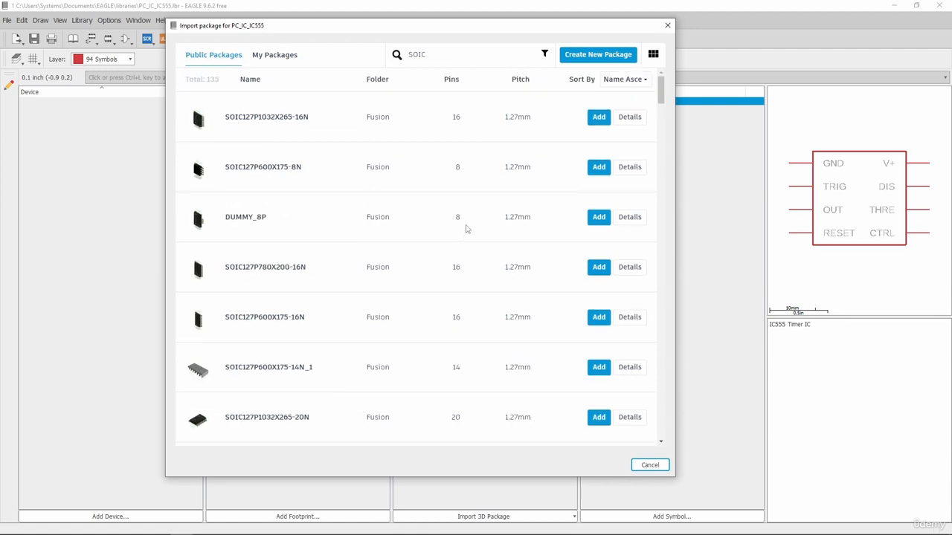
pyautogui.doubleClick(455, 168)
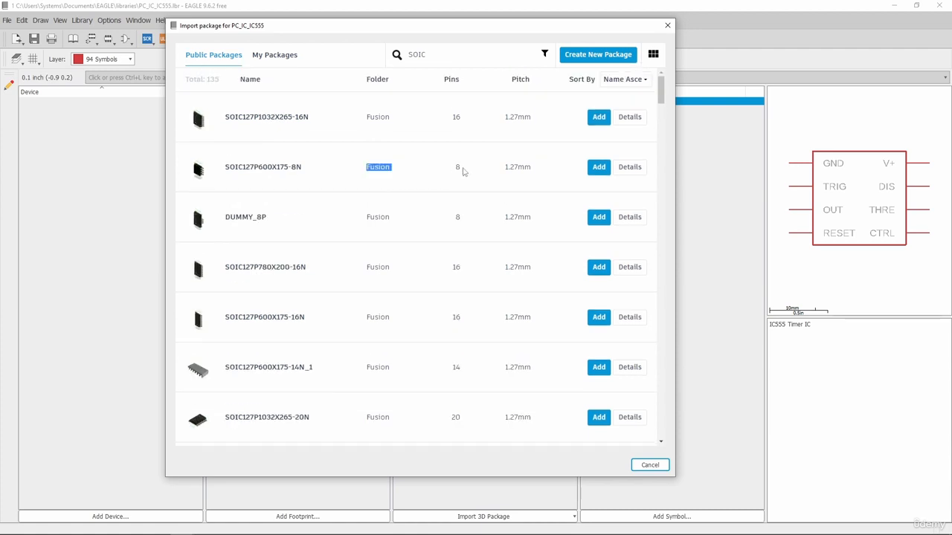
pyautogui.click(599, 168)
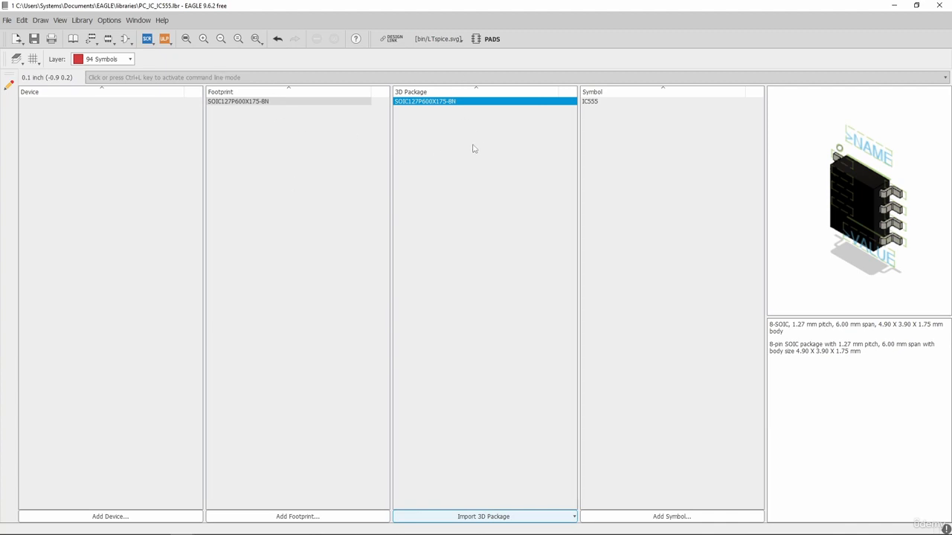
pyautogui.click(492, 129)
pyautogui.click(452, 103)
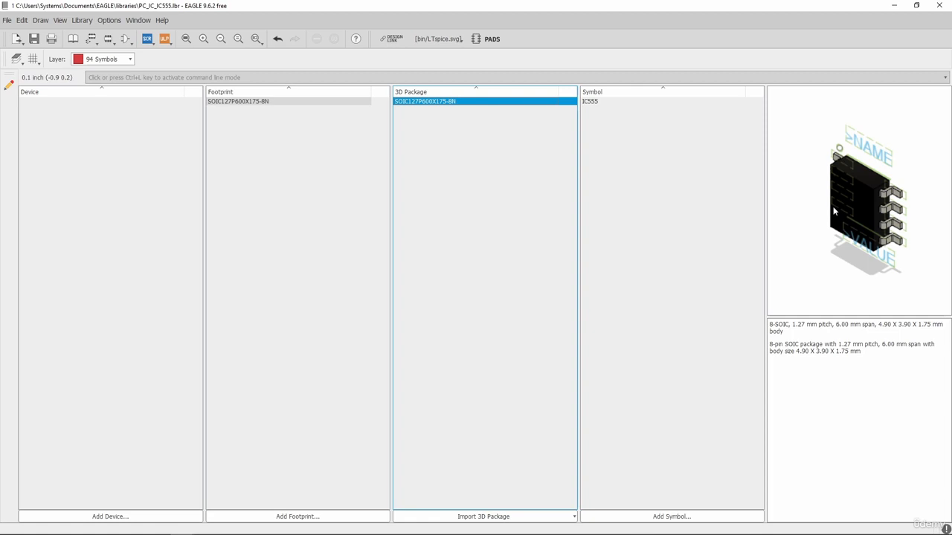
pyautogui.click(282, 104)
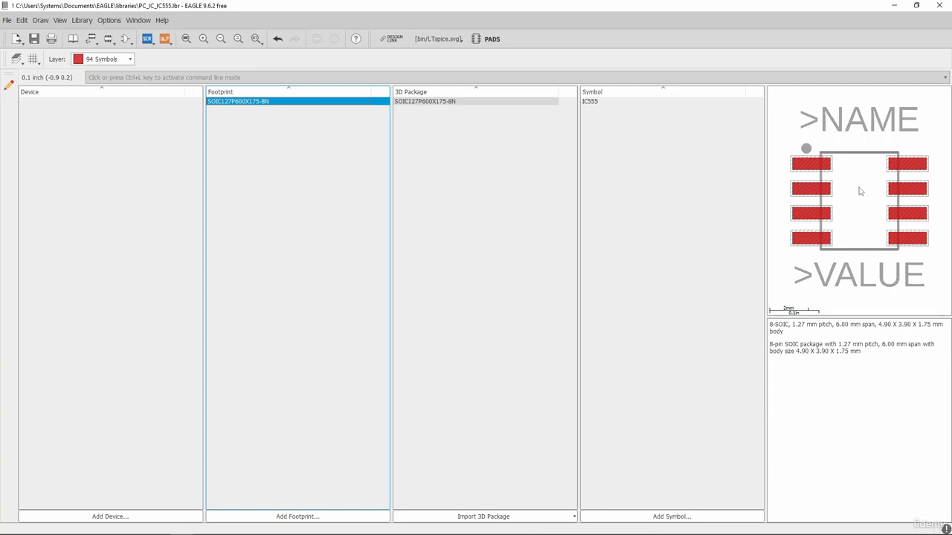
pyautogui.click(594, 102)
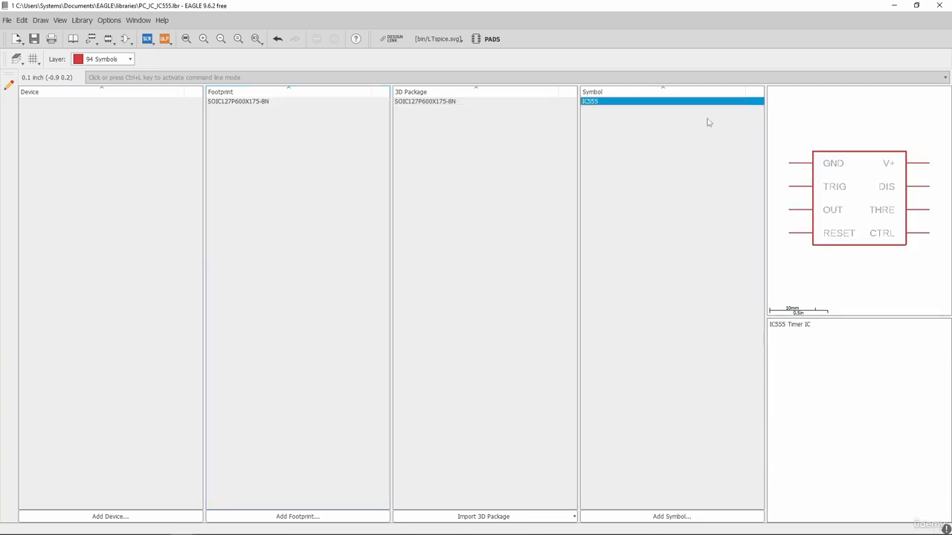
pyautogui.click(546, 142)
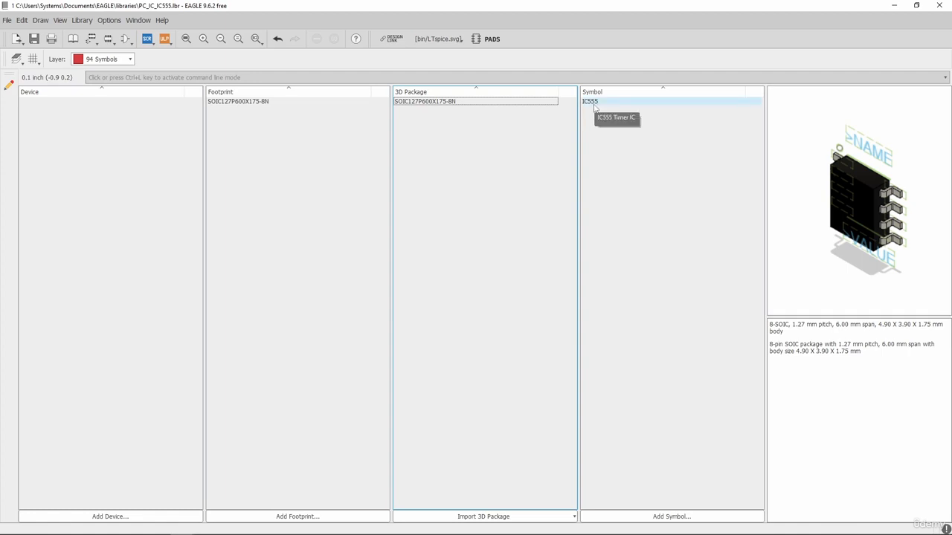
pyautogui.click(596, 113)
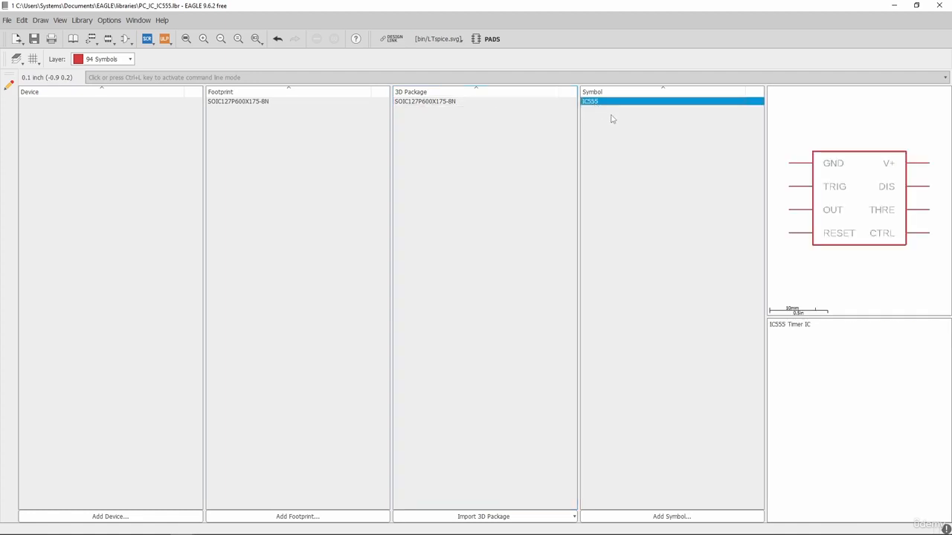
pyautogui.click(276, 103)
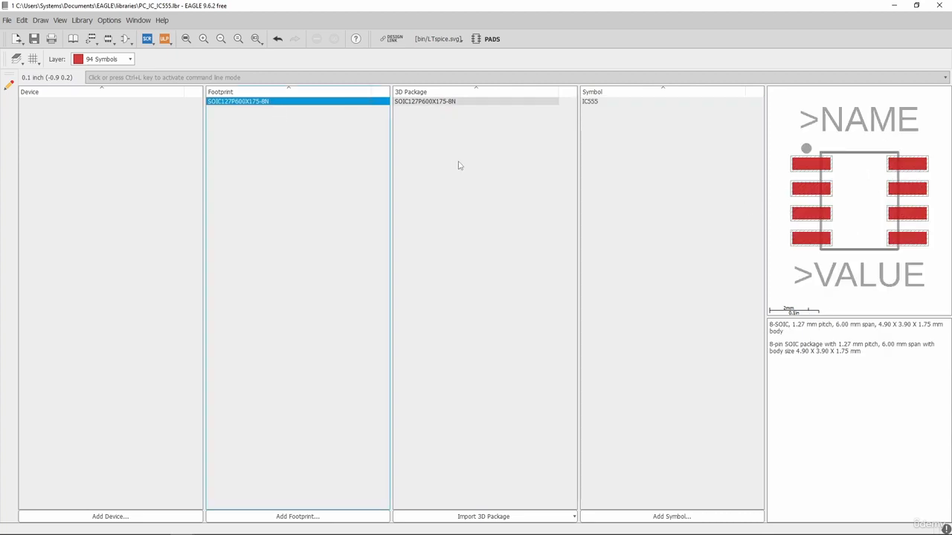
pyautogui.click(445, 104)
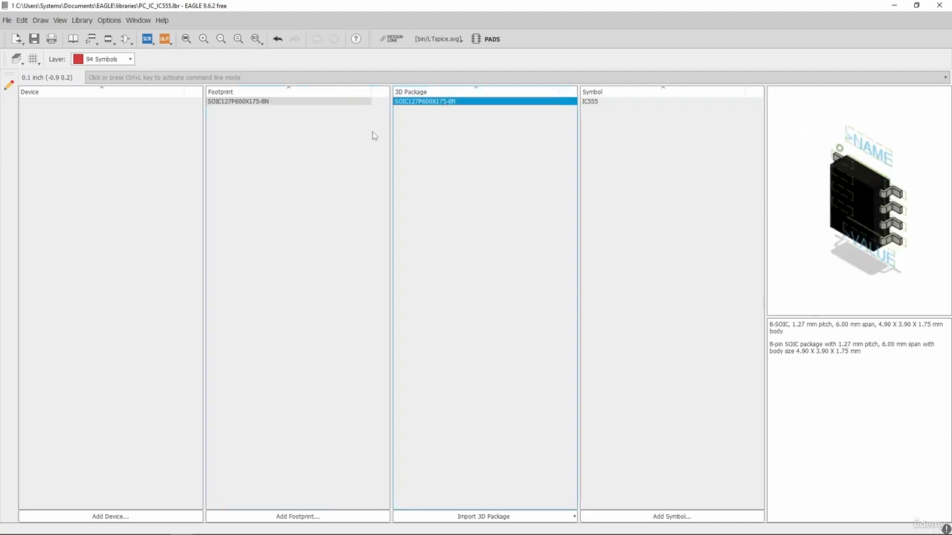